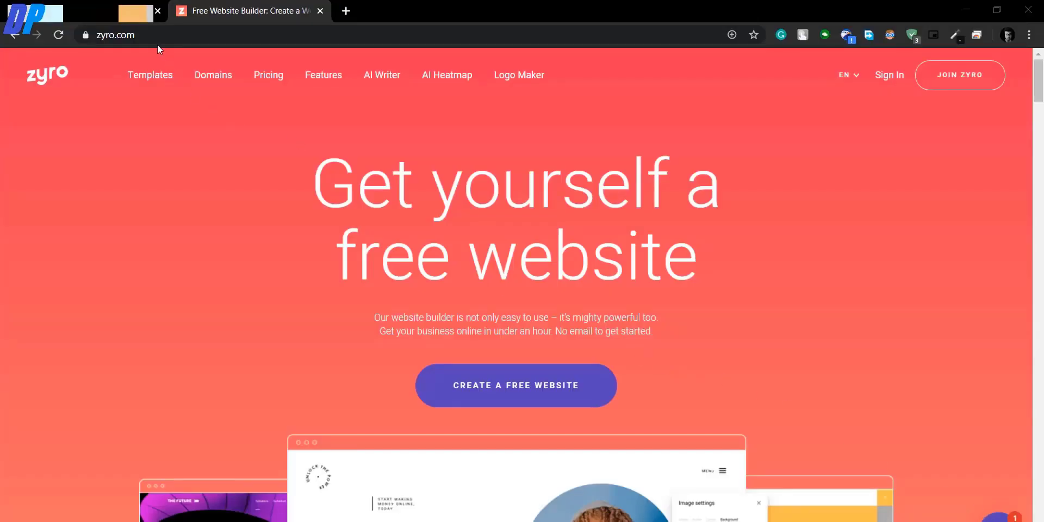
# Step: Open Zyro's website template gallery and browse the free designs down to the Craftsmanship and Conference / Event templates
pyautogui.click(211, 36)
pyautogui.click(211, 36)
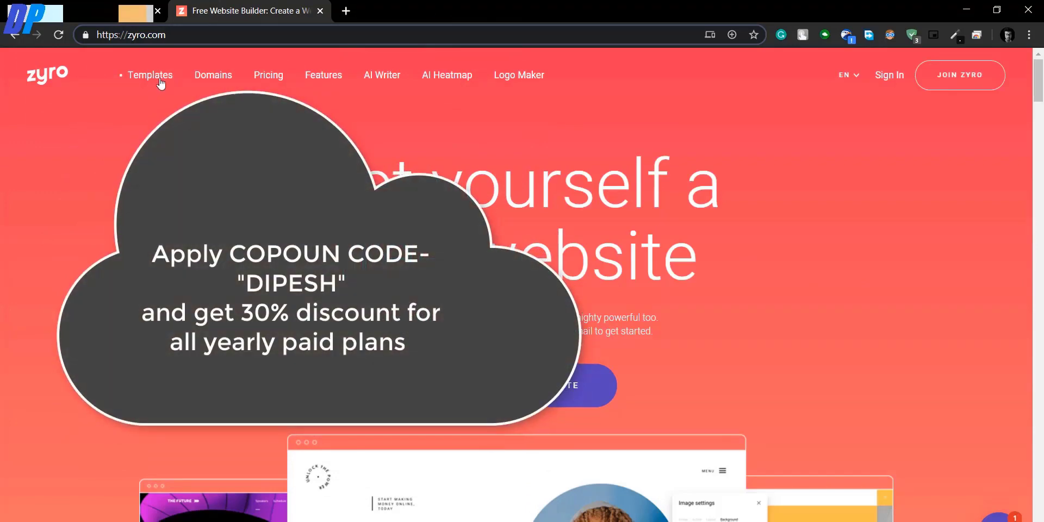
pyautogui.click(159, 78)
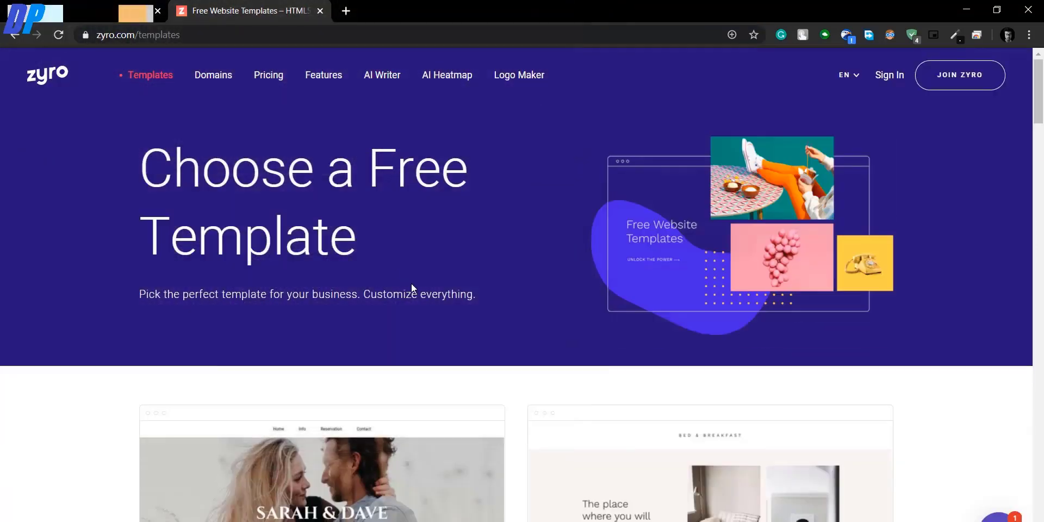
pyautogui.scroll(-4, 562, 273)
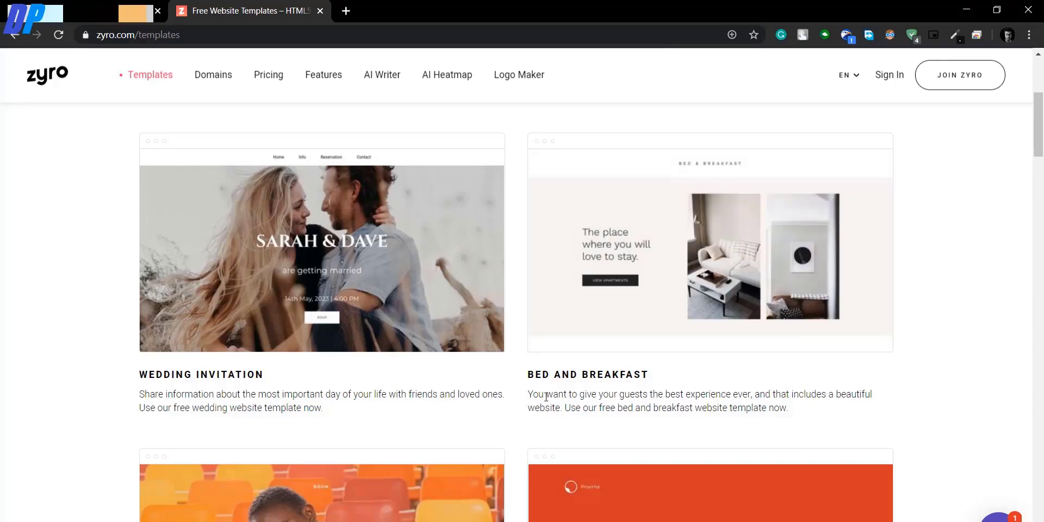
pyautogui.scroll(-2, 545, 397)
pyautogui.scroll(-9, 546, 396)
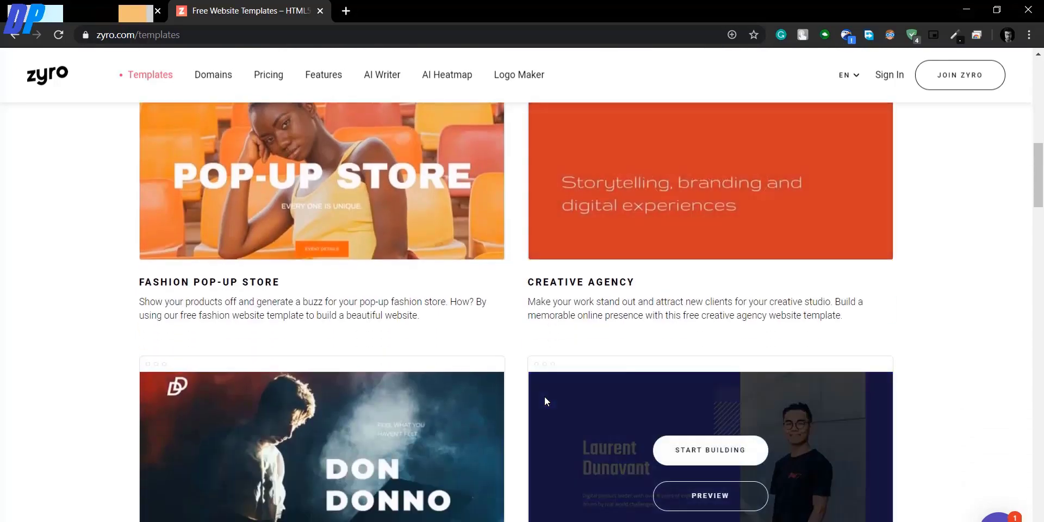
pyautogui.scroll(-6, 546, 401)
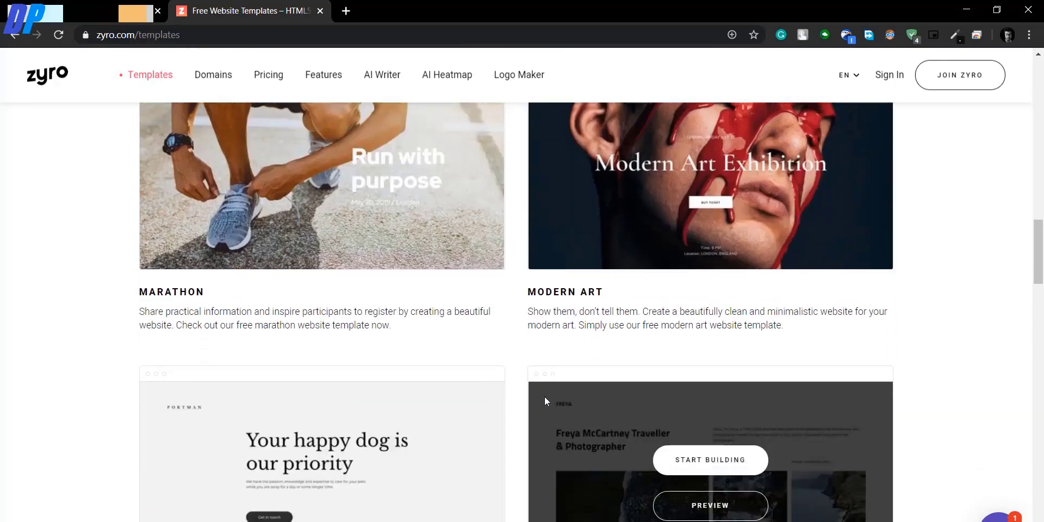
pyautogui.scroll(-6, 546, 401)
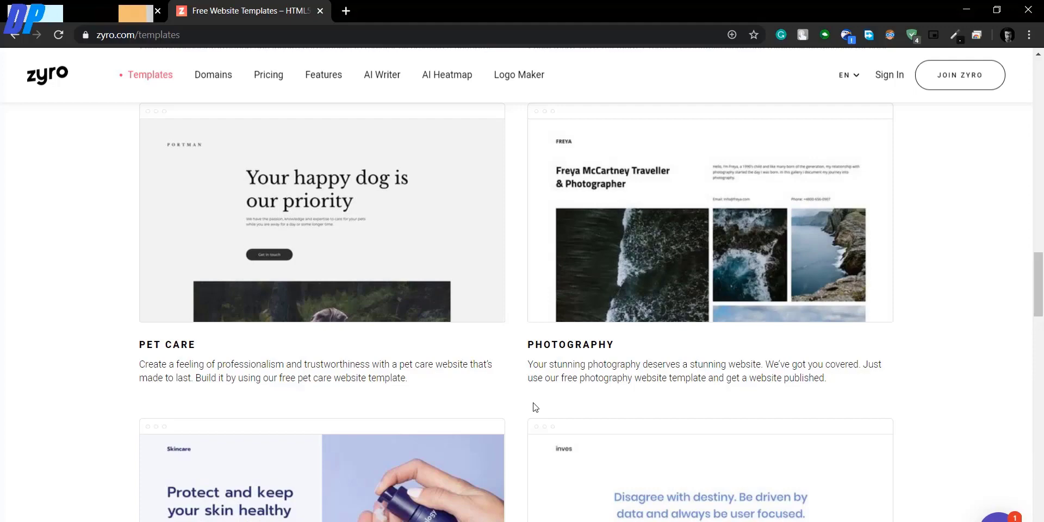
pyautogui.scroll(-3, 532, 405)
pyautogui.scroll(-3, 532, 403)
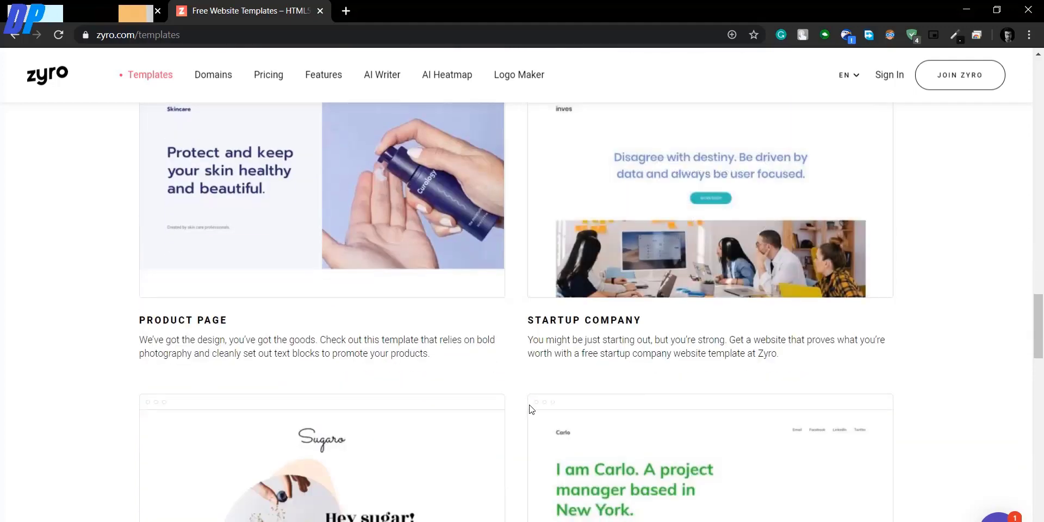
pyautogui.scroll(-5, 499, 361)
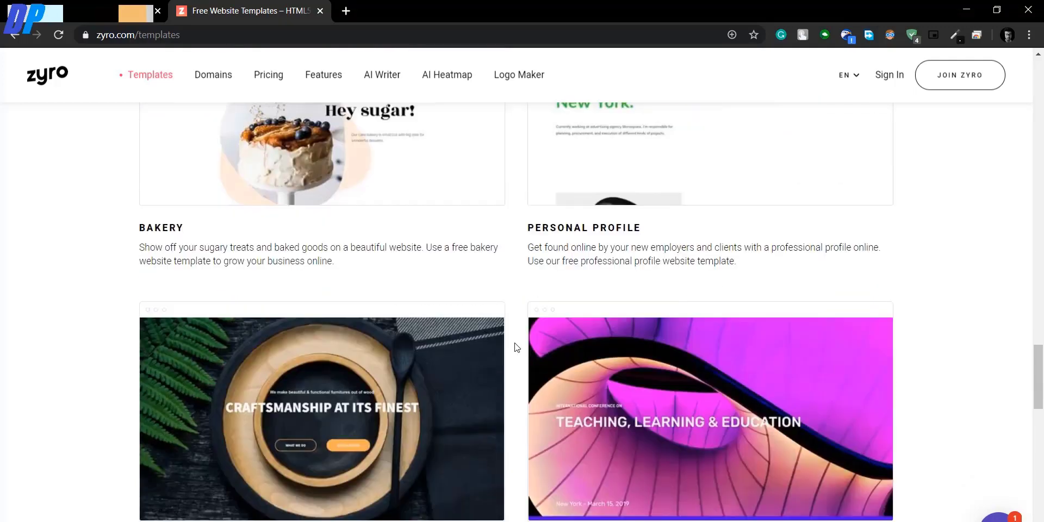
pyautogui.scroll(-3, 517, 346)
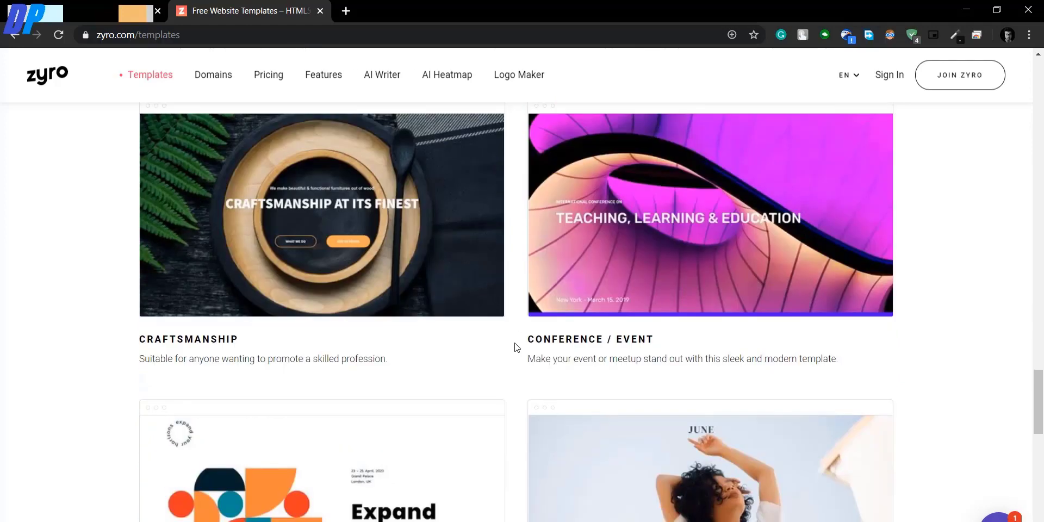
# Step: Preview the Craftsmanship template and inspect its page layout in the tablet and mobile views
pyautogui.click(376, 240)
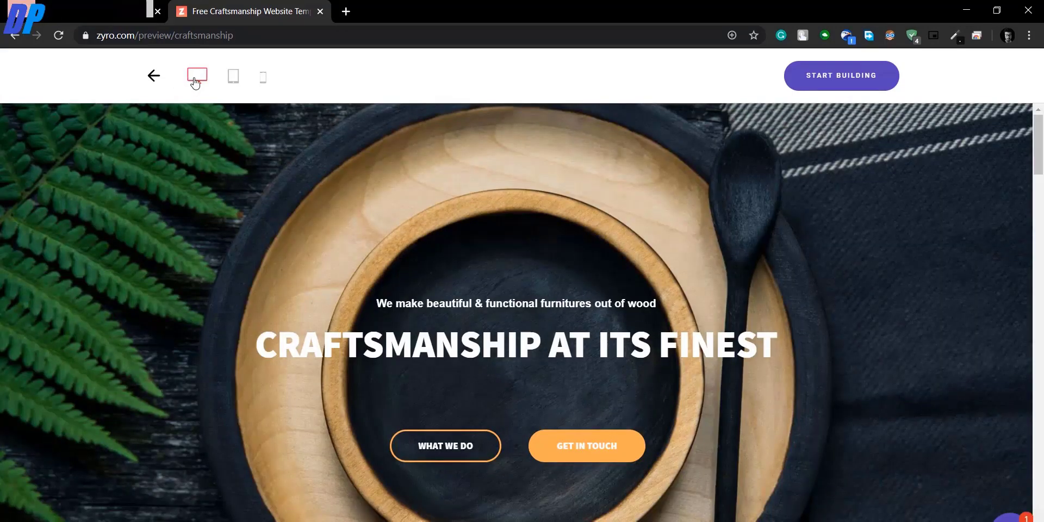
pyautogui.click(232, 80)
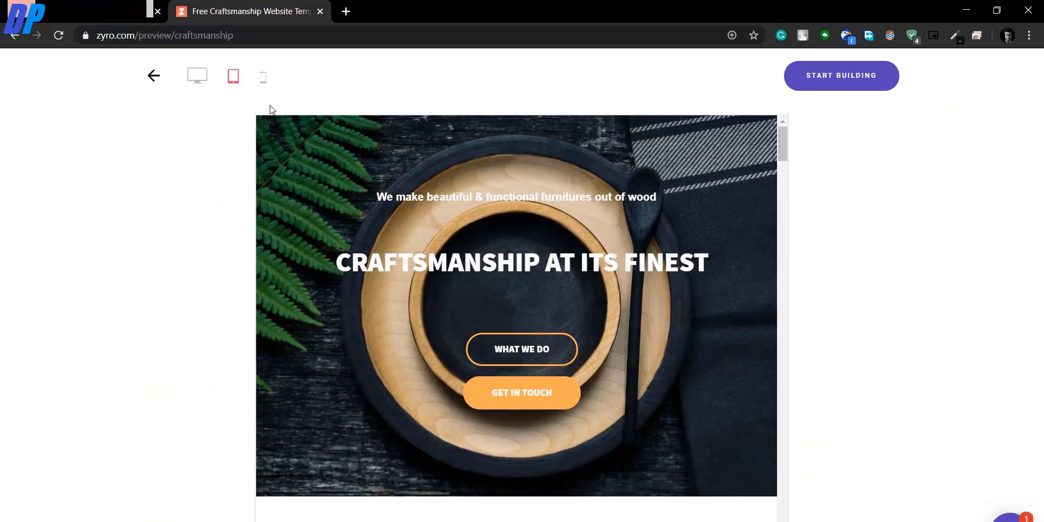
pyautogui.scroll(-10, 380, 239)
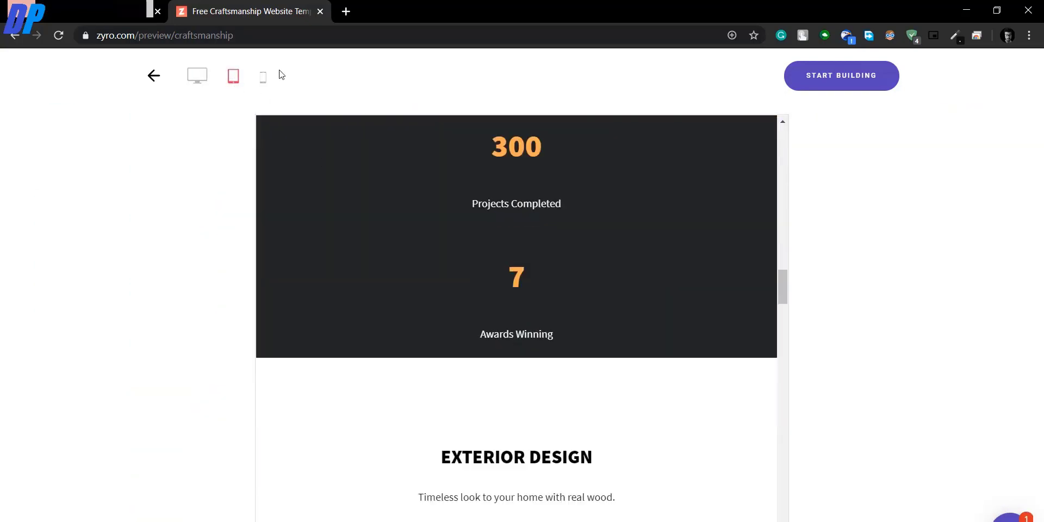
pyautogui.click(265, 80)
pyautogui.scroll(-8, 546, 285)
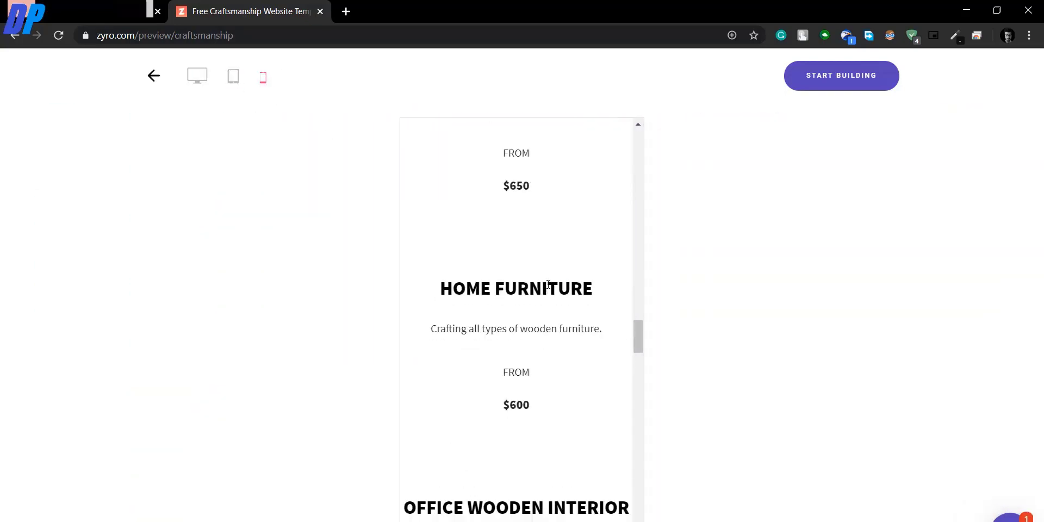
pyautogui.scroll(-6, 548, 285)
pyautogui.scroll(10, 550, 275)
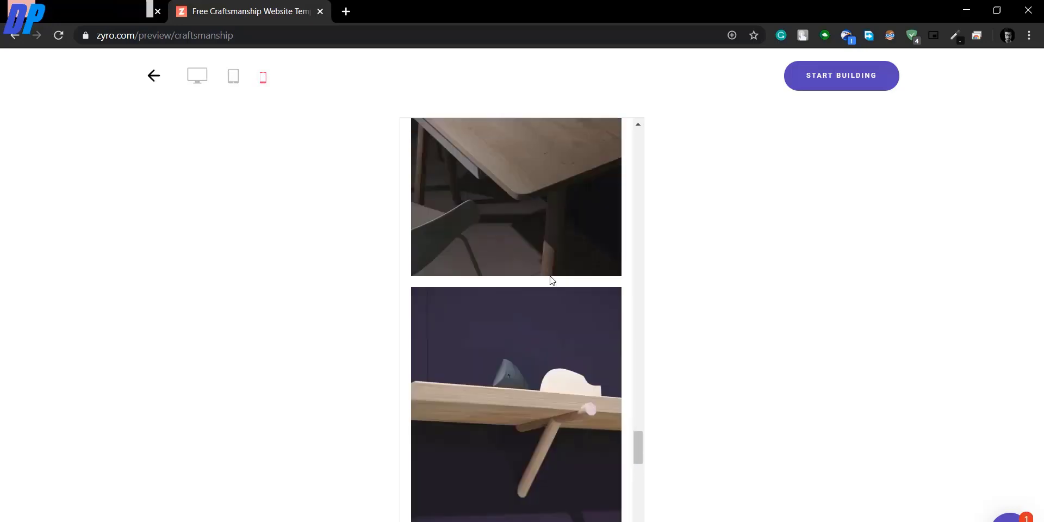
pyautogui.scroll(15, 560, 285)
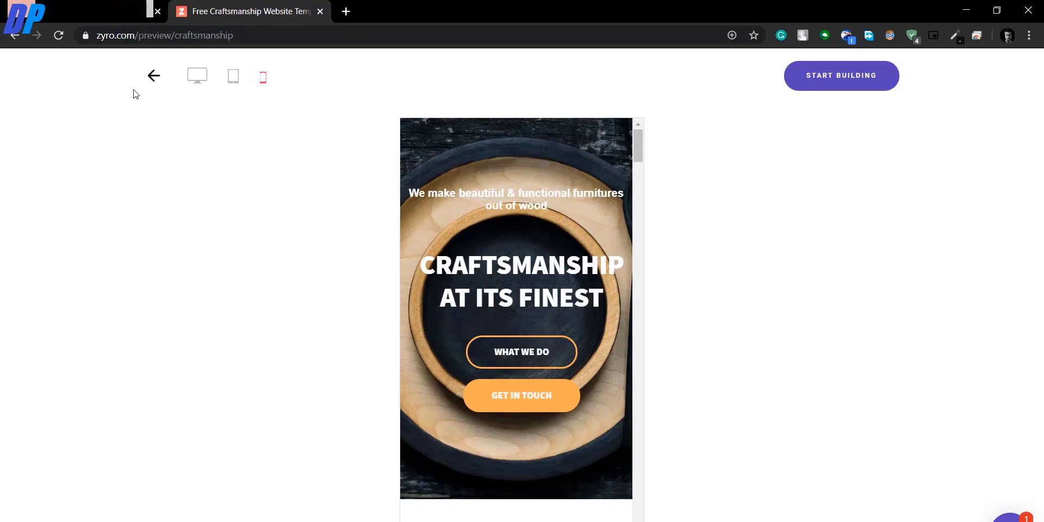
# Step: Leave the template preview and review the domain prices and most popular extensions on the Domains page
pyautogui.click(151, 76)
pyautogui.click(199, 74)
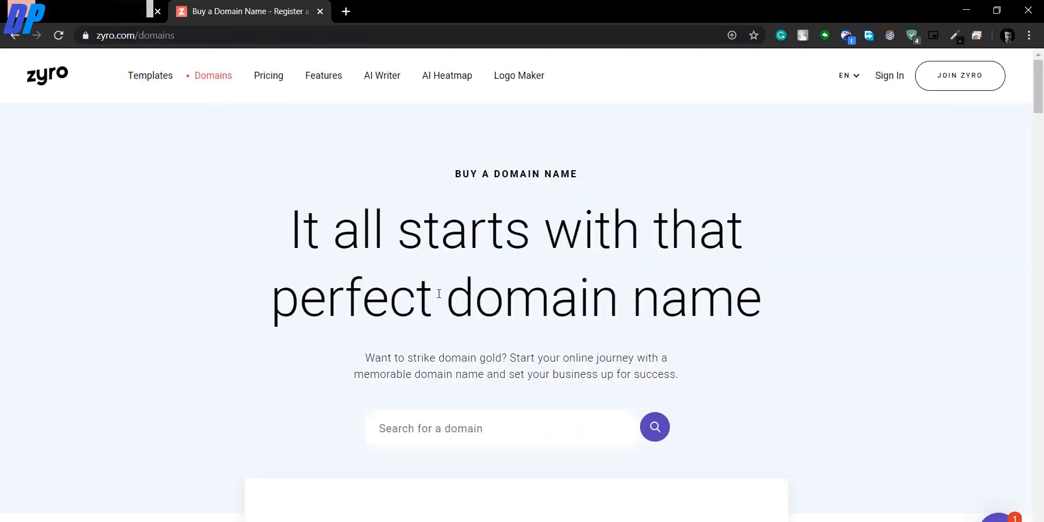
pyautogui.scroll(-3, 438, 293)
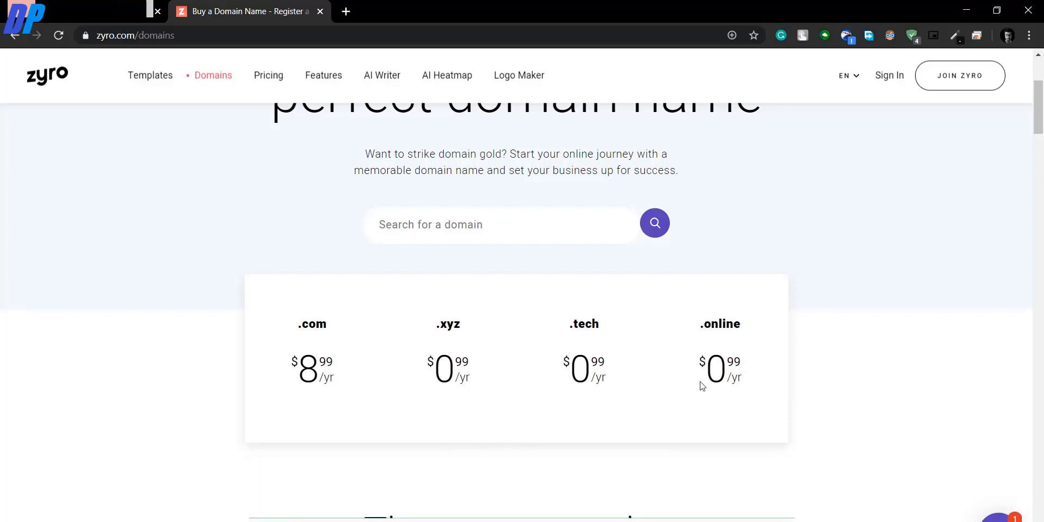
pyautogui.scroll(-1, 561, 430)
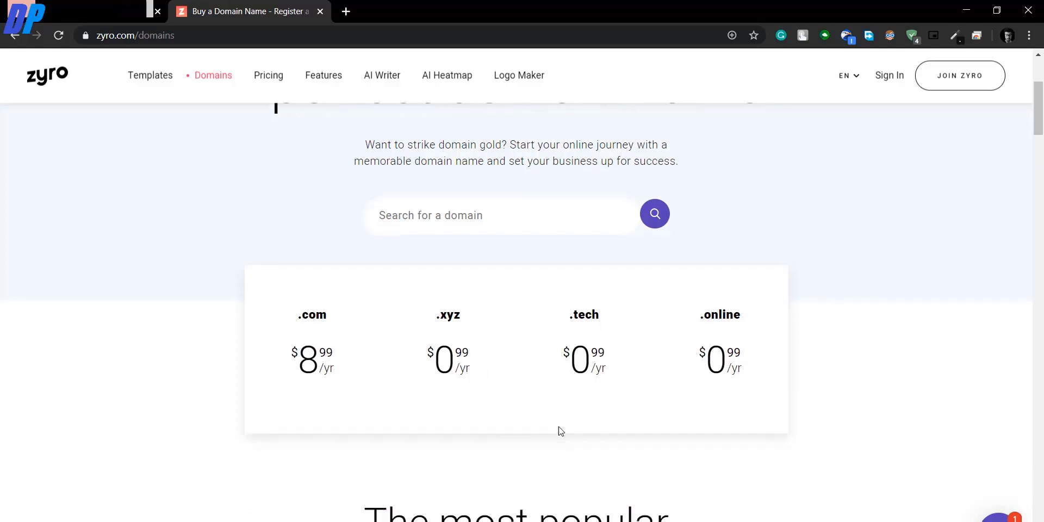
pyautogui.scroll(-8, 561, 430)
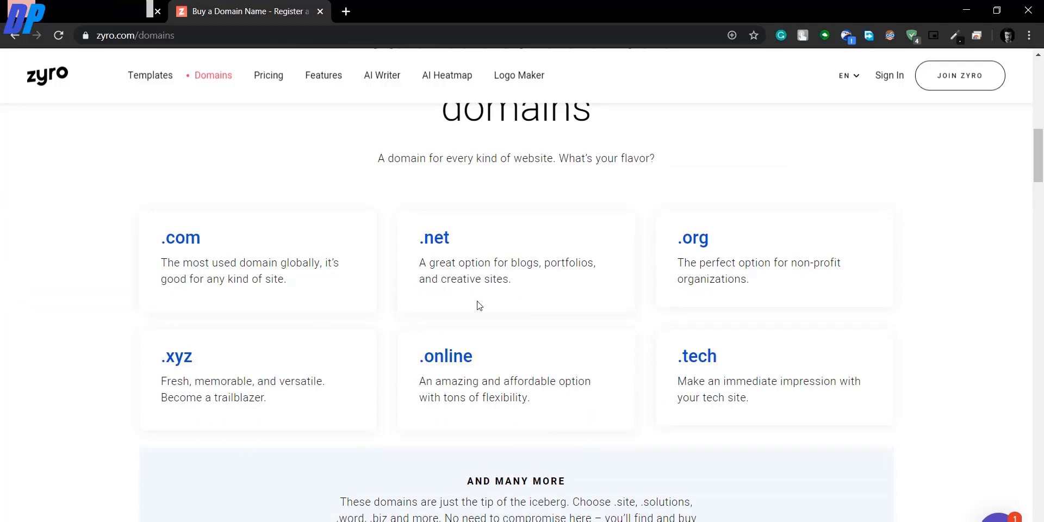
pyautogui.scroll(-5, 451, 414)
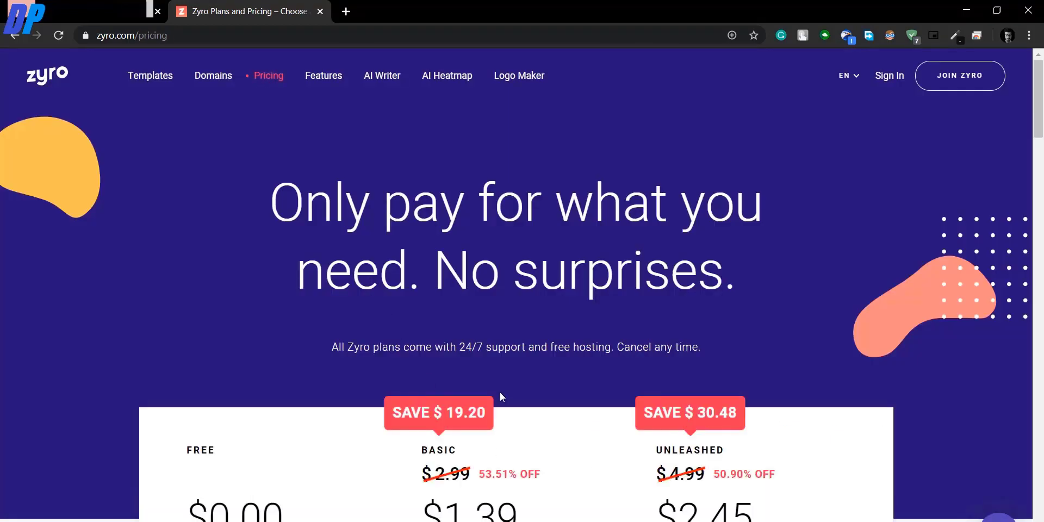
# Step: Examine the names, monthly prices and included features of the Free, Basic and Unleashed plans on the Pricing page
pyautogui.scroll(-2, 510, 366)
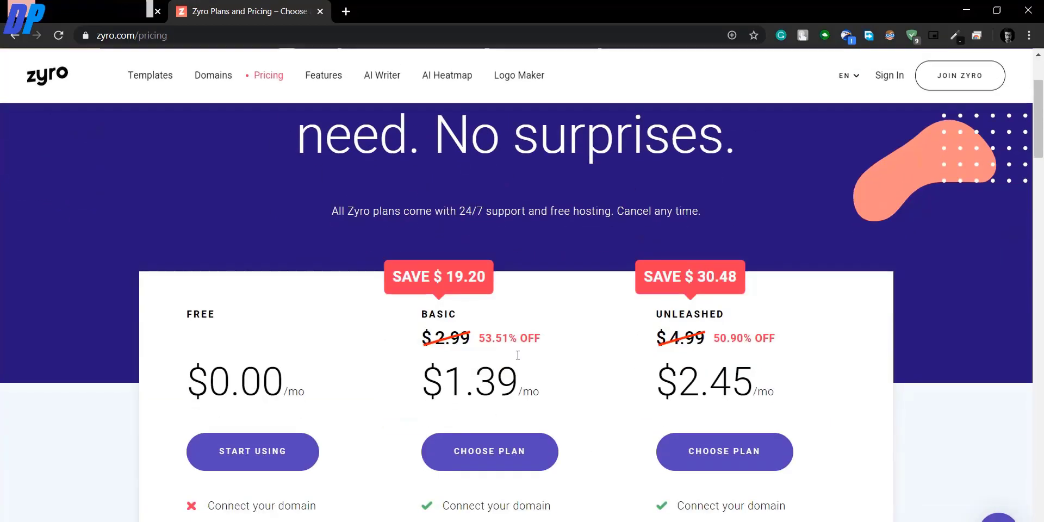
pyautogui.scroll(-2, 517, 354)
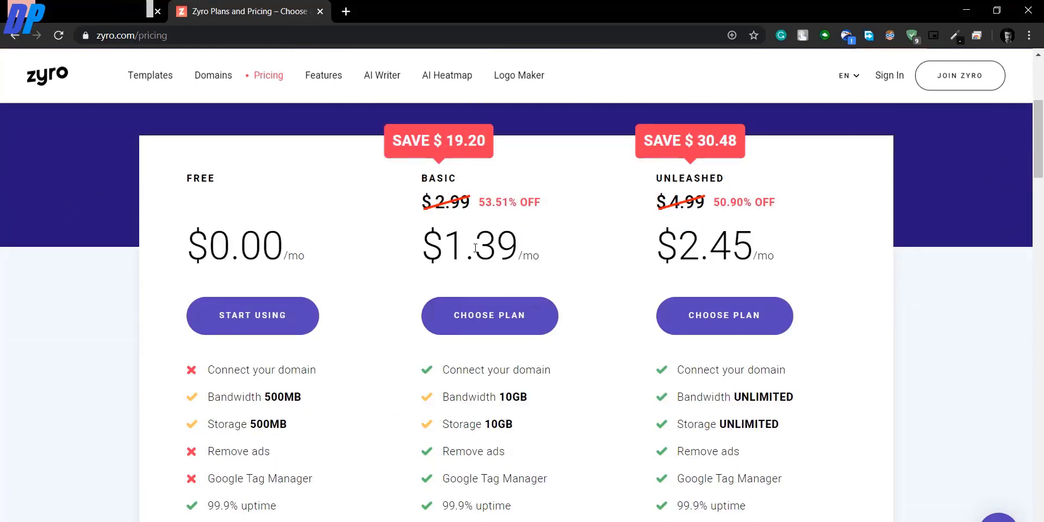
pyautogui.doubleClick(201, 173)
pyautogui.moveTo(303, 256); pyautogui.dragTo(266, 255)
pyautogui.click(455, 179)
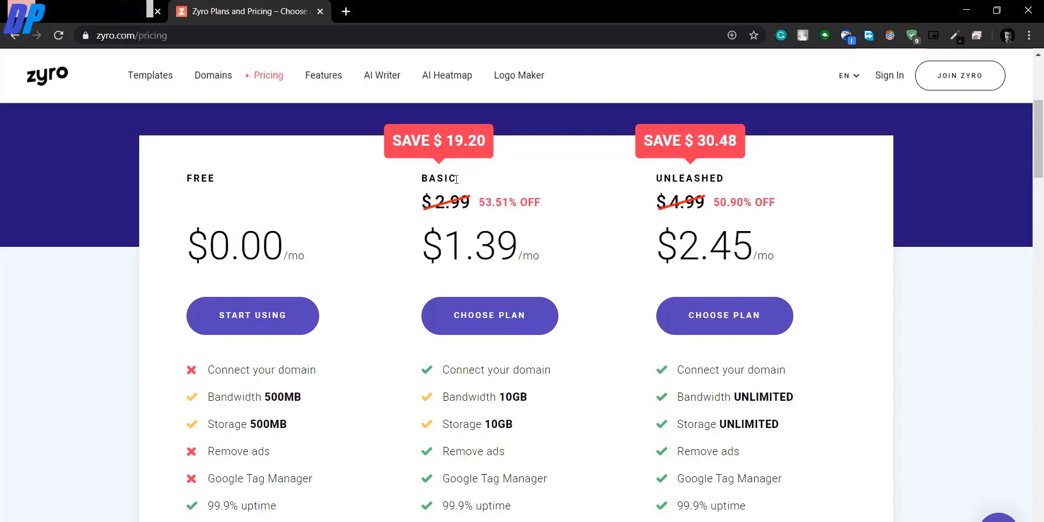
pyautogui.doubleClick(701, 177)
pyautogui.click(730, 205)
pyautogui.scroll(-1, 662, 221)
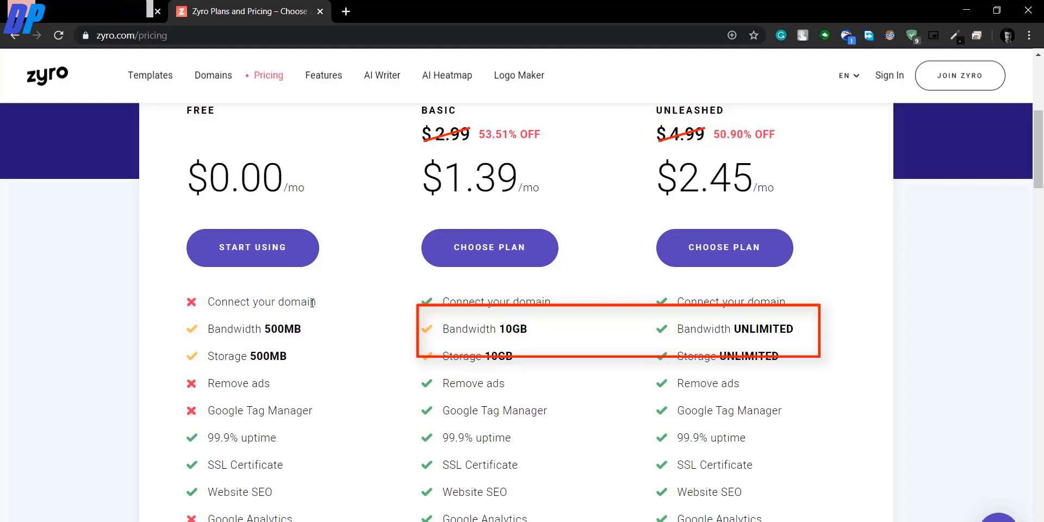
pyautogui.doubleClick(488, 181)
pyautogui.click(522, 184)
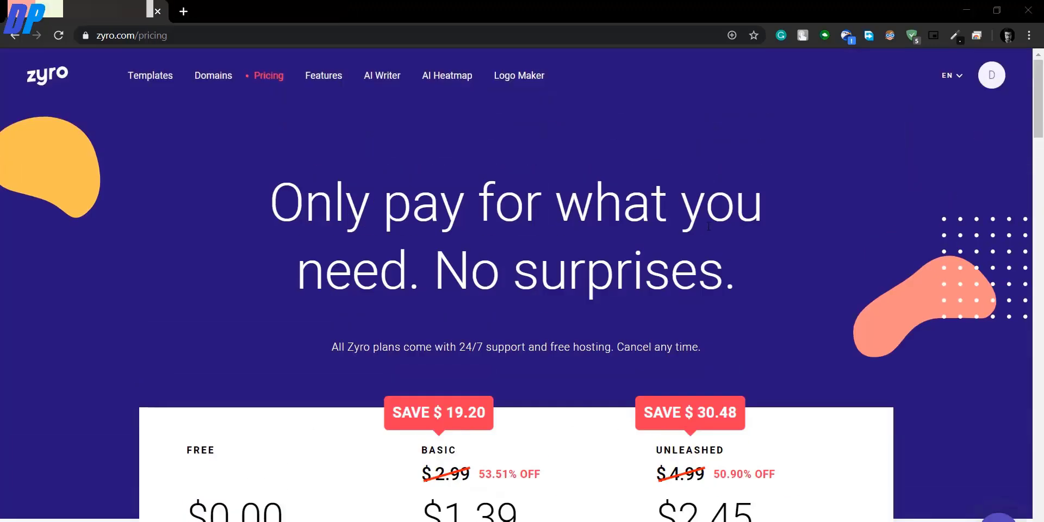
# Step: Compare the Basic plan's domain connection, bandwidth and storage with the Unleashed plan's bandwidth and storage by highlighting each entry
pyautogui.scroll(-5, 708, 237)
pyautogui.scroll(-3, 704, 239)
pyautogui.scroll(3, 695, 234)
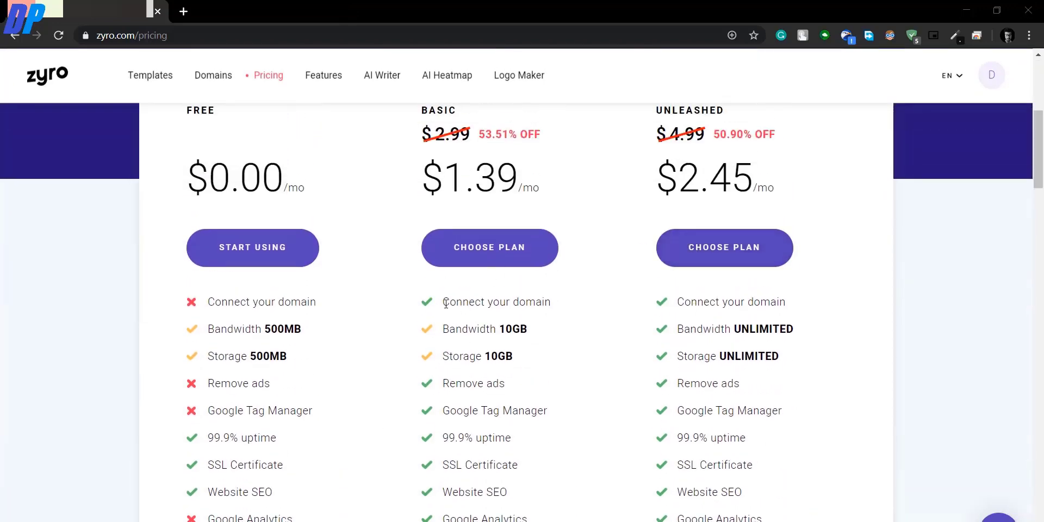
pyautogui.moveTo(446, 303); pyautogui.dragTo(554, 305)
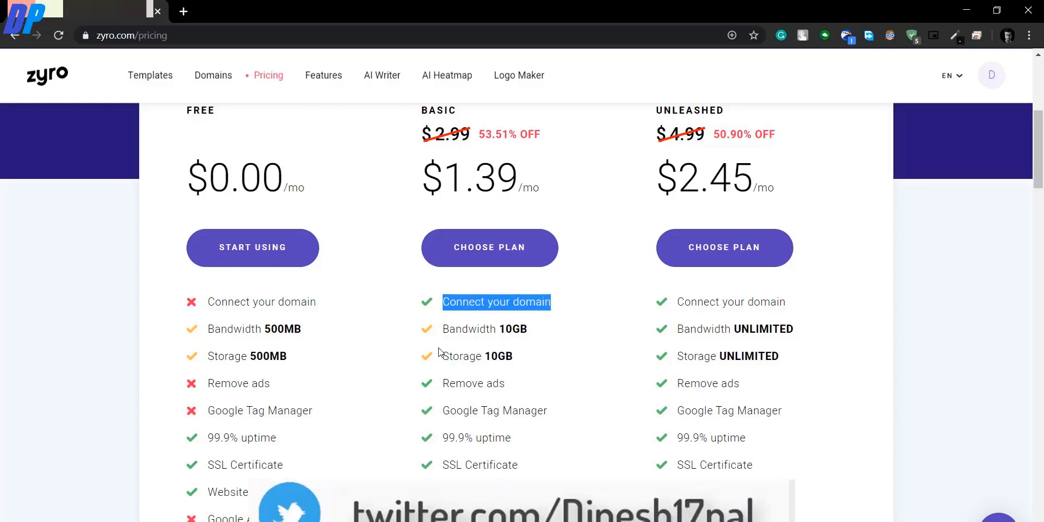
pyautogui.moveTo(443, 329); pyautogui.dragTo(526, 330)
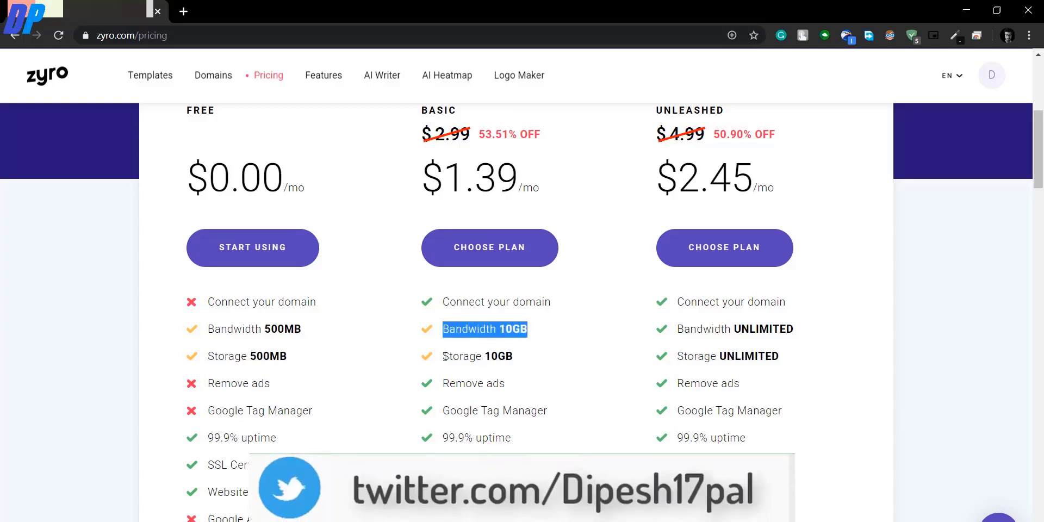
pyautogui.moveTo(443, 356); pyautogui.dragTo(520, 361)
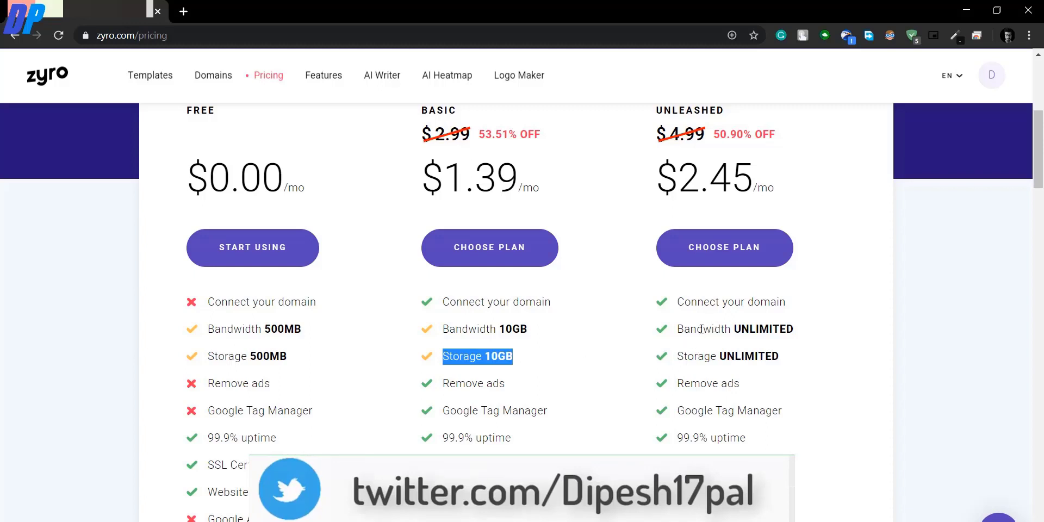
pyautogui.moveTo(690, 329); pyautogui.dragTo(825, 339)
pyautogui.moveTo(684, 356); pyautogui.dragTo(792, 359)
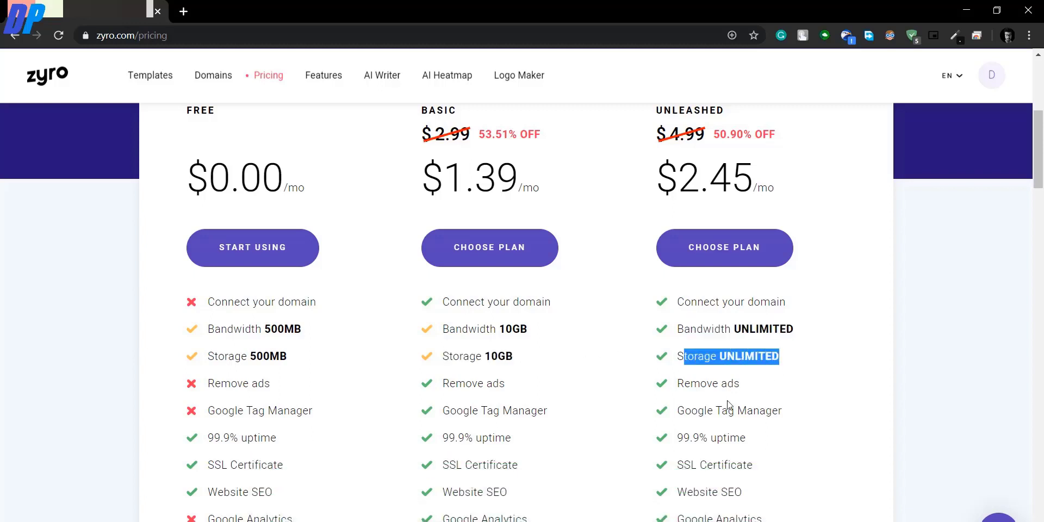
# Step: Compare ad removal in the Basic and Free plans, and highlight Basic's Google Tag Manager and 99.9% uptime entries
pyautogui.moveTo(442, 383); pyautogui.dragTo(516, 389)
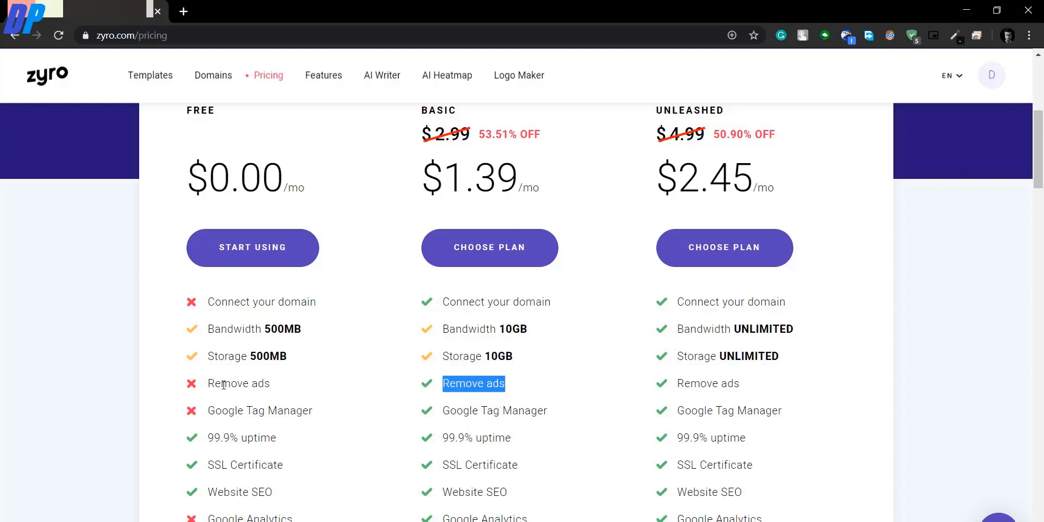
pyautogui.moveTo(276, 390); pyautogui.dragTo(210, 388)
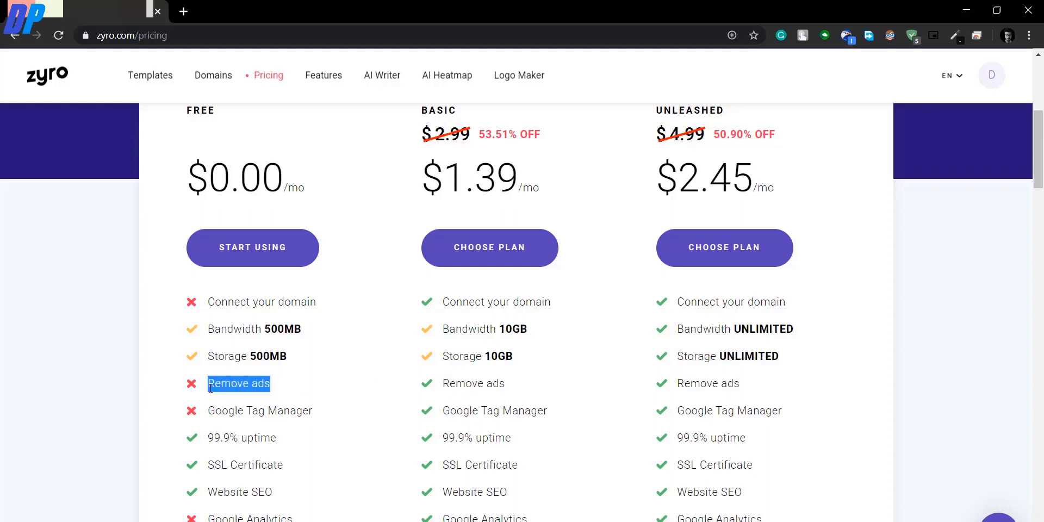
pyautogui.moveTo(442, 387); pyautogui.dragTo(520, 391)
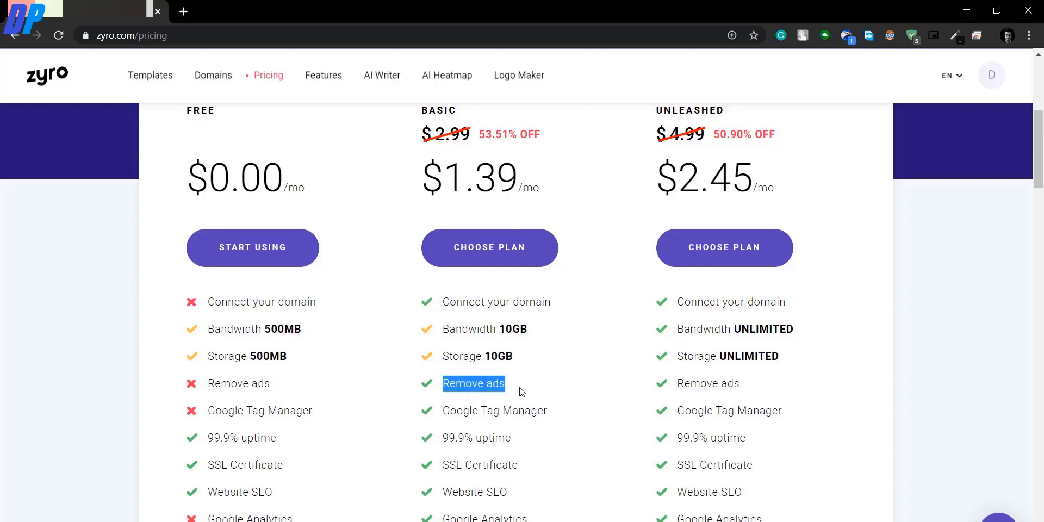
pyautogui.moveTo(442, 411); pyautogui.dragTo(574, 414)
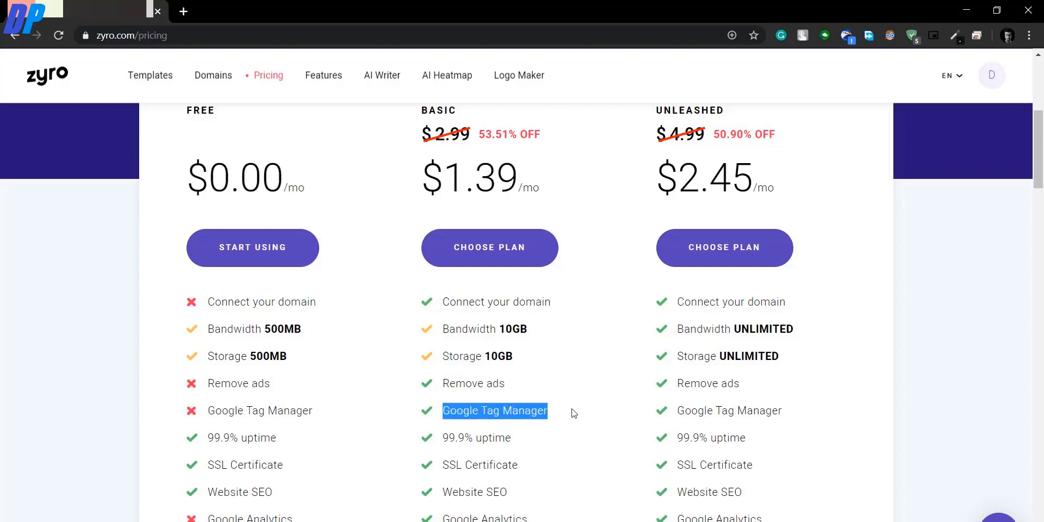
pyautogui.moveTo(441, 437); pyautogui.dragTo(528, 439)
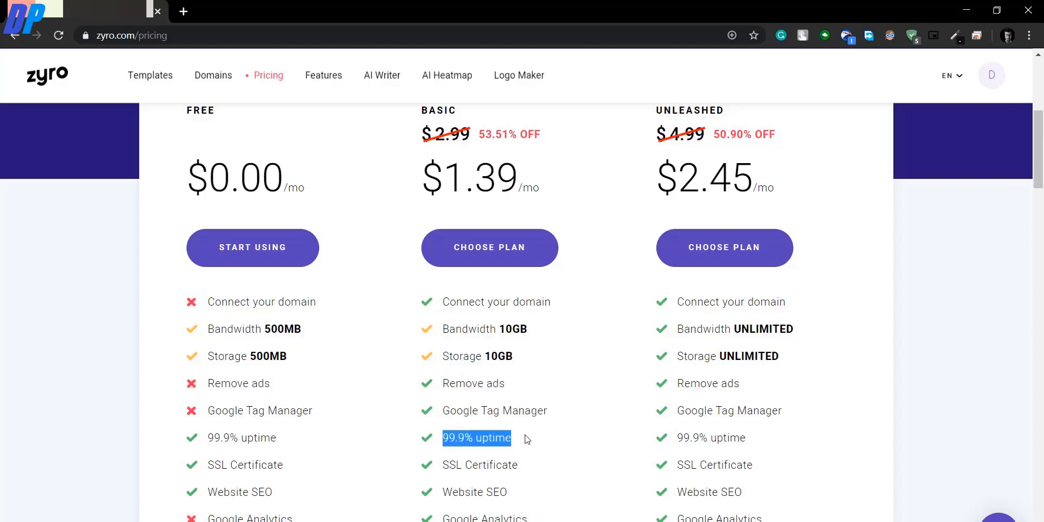
# Step: Highlight the Basic plan's SSL Certificate, Website SEO, Google Analytics and Facebook pixel integration entries in turn
pyautogui.moveTo(442, 469); pyautogui.dragTo(529, 466)
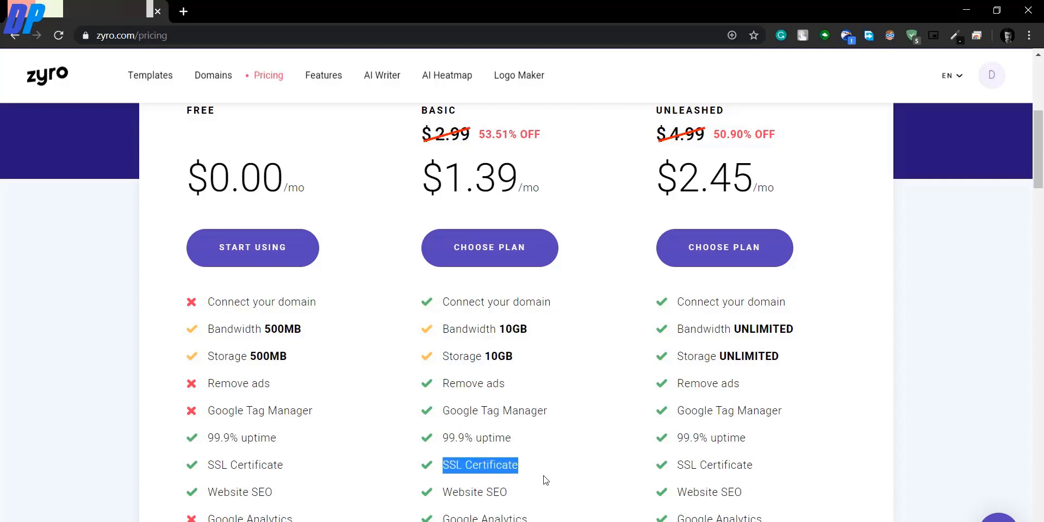
pyautogui.moveTo(444, 492); pyautogui.dragTo(514, 494)
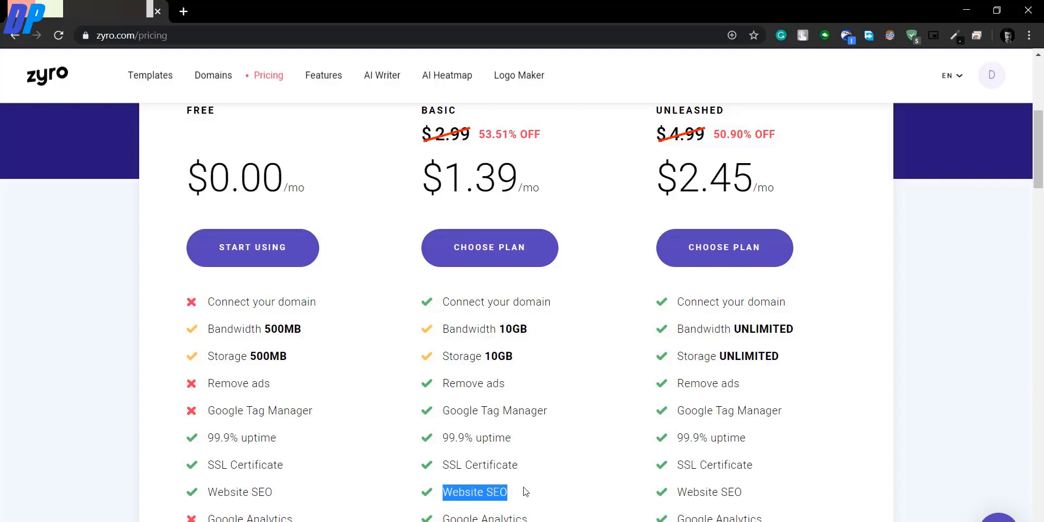
pyautogui.moveTo(443, 518); pyautogui.dragTo(529, 519)
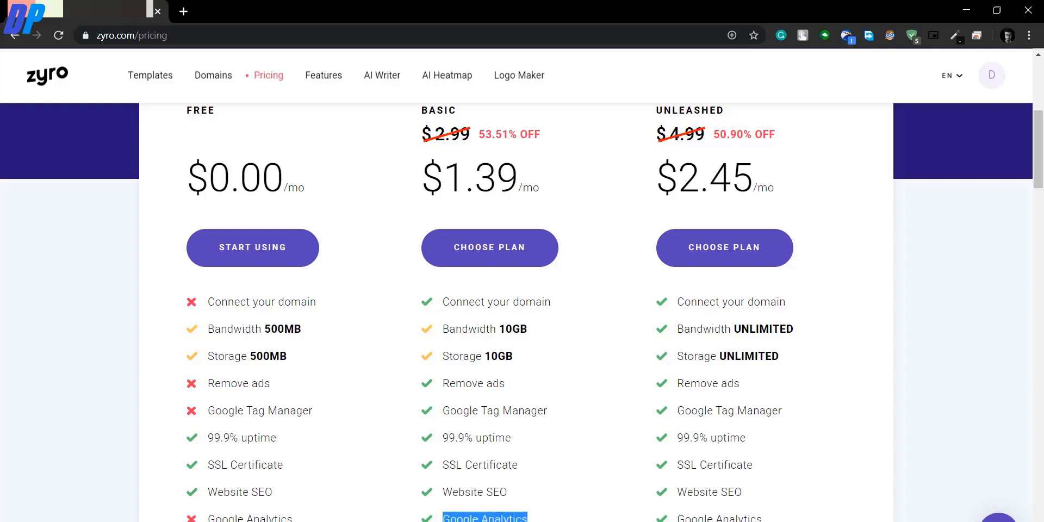
pyautogui.click(528, 518)
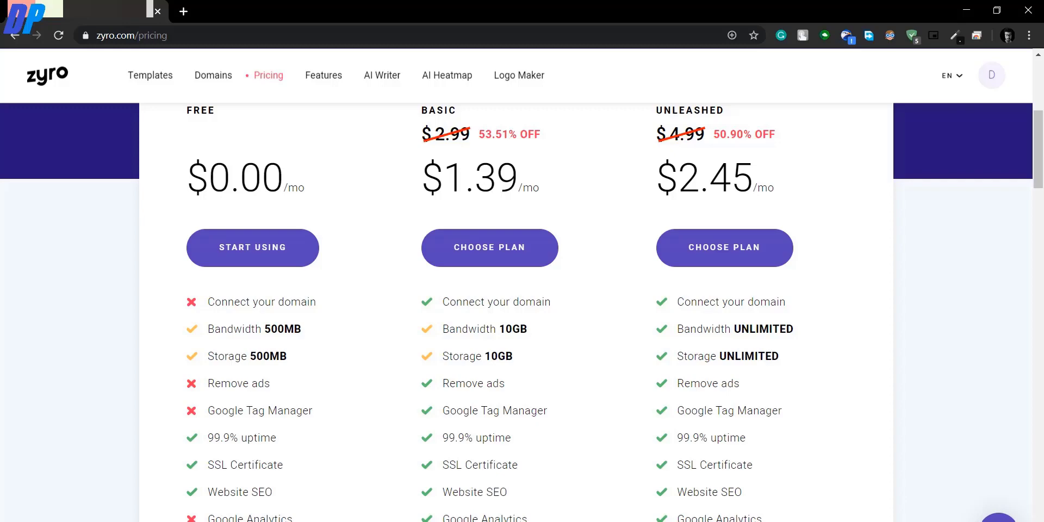
pyautogui.tripleClick(574, 519)
pyautogui.scroll(-5, 574, 507)
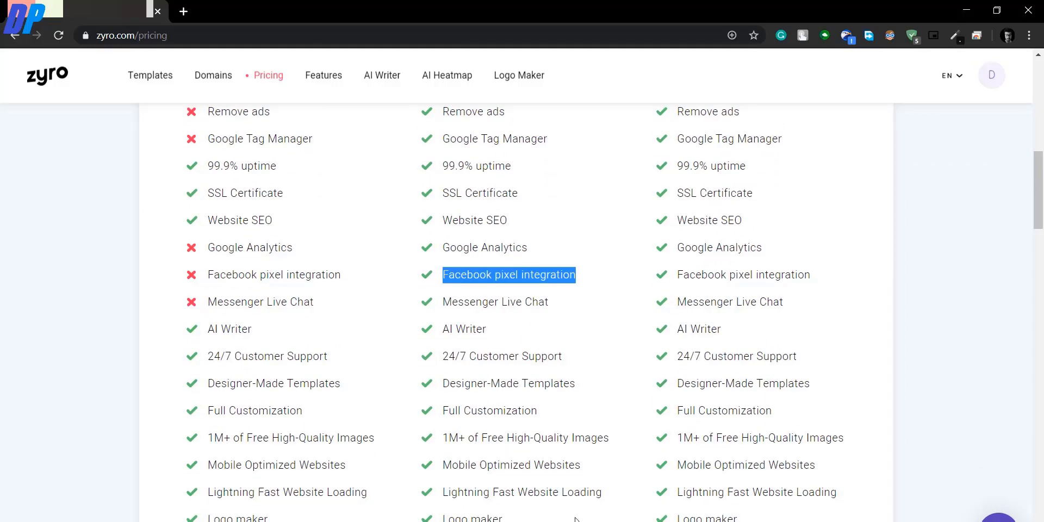
# Step: Highlight the Basic plan's Messenger Live Chat, AI Writer and 24/7 Customer Support entries one after another
pyautogui.moveTo(445, 303); pyautogui.dragTo(555, 302)
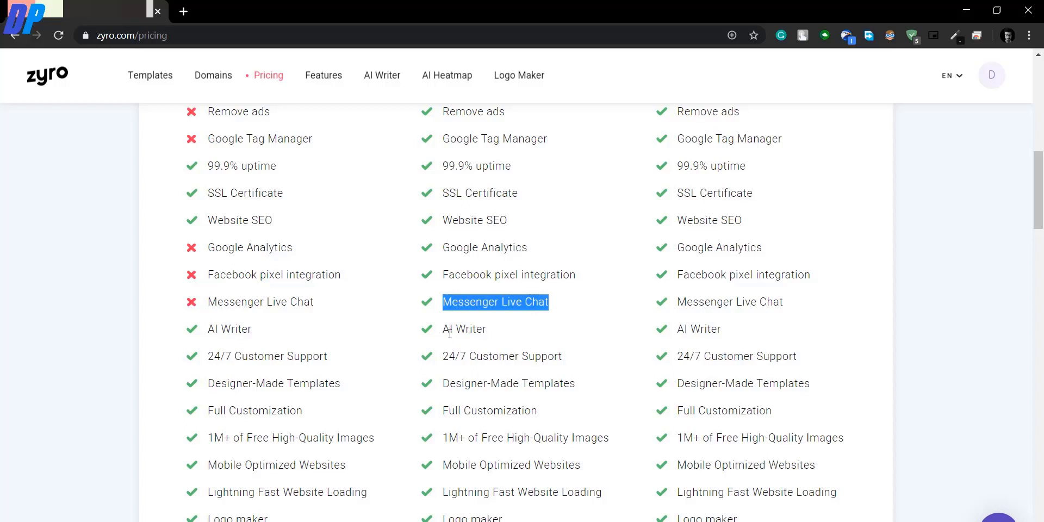
pyautogui.moveTo(449, 333); pyautogui.dragTo(489, 334)
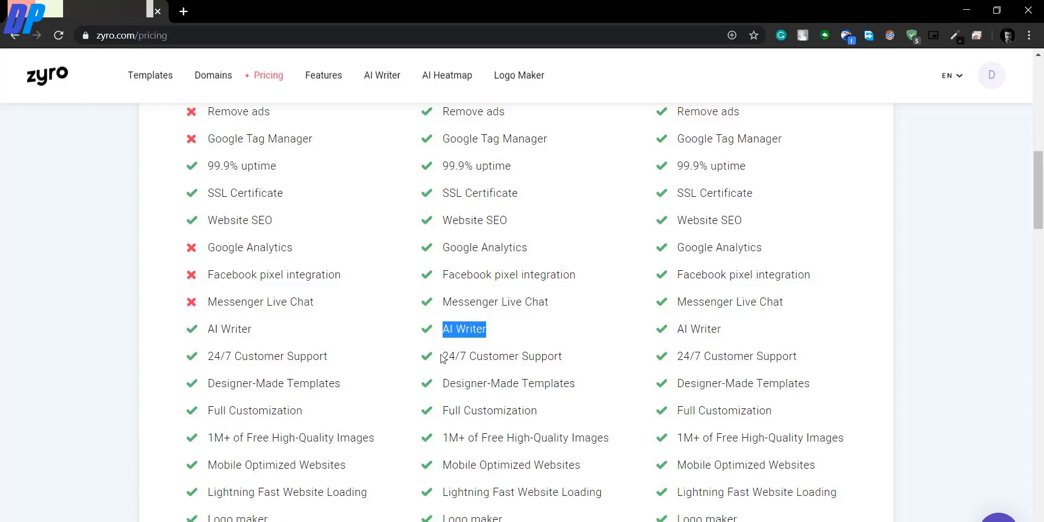
pyautogui.moveTo(442, 357); pyautogui.dragTo(569, 356)
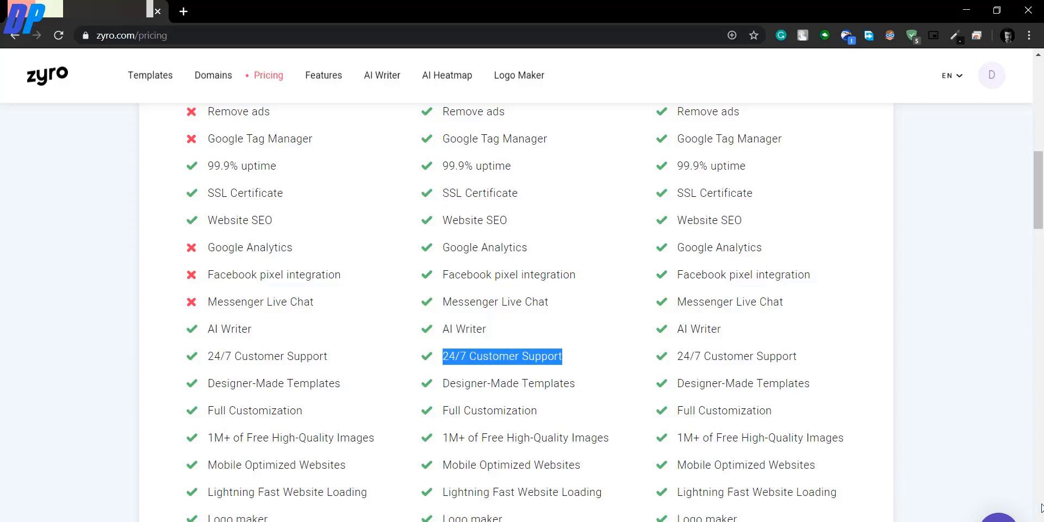
# Step: Open the support chat to view its conversation and article search options, and close it again
pyautogui.click(998, 517)
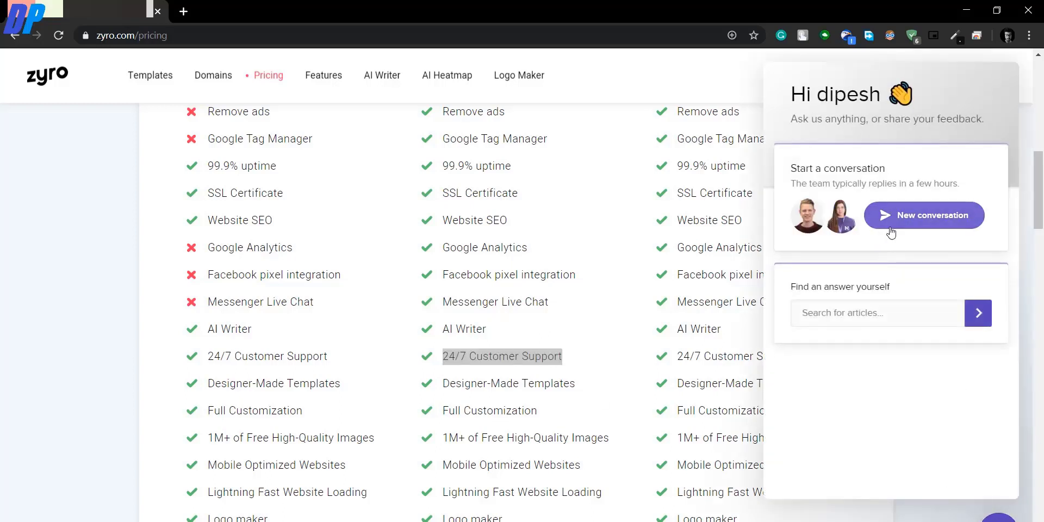
pyautogui.click(580, 366)
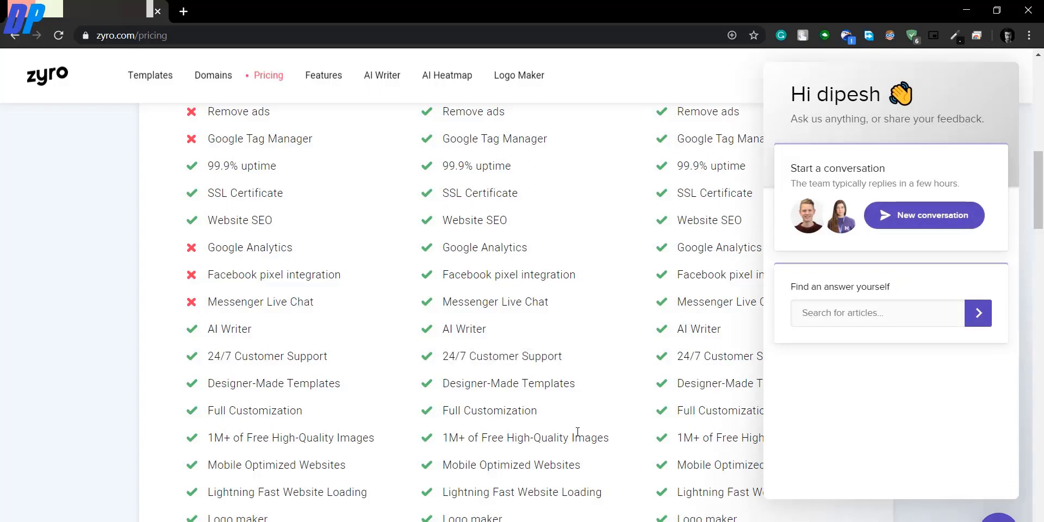
pyautogui.press('Escape')
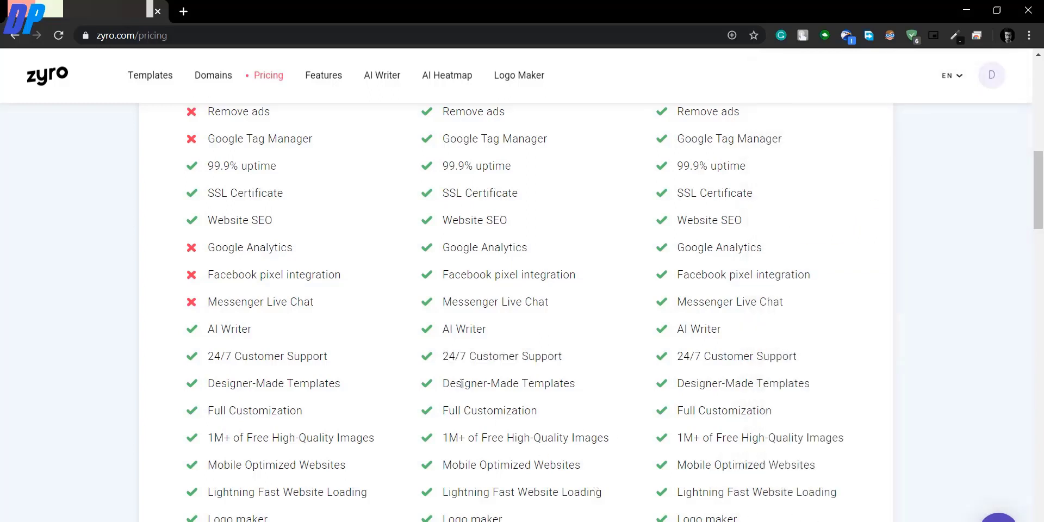
# Step: Review the Basic plan's remaining features from Designer-Made Templates to Logo maker by highlighting each entry, and return to the plan prices
pyautogui.moveTo(442, 383); pyautogui.dragTo(580, 384)
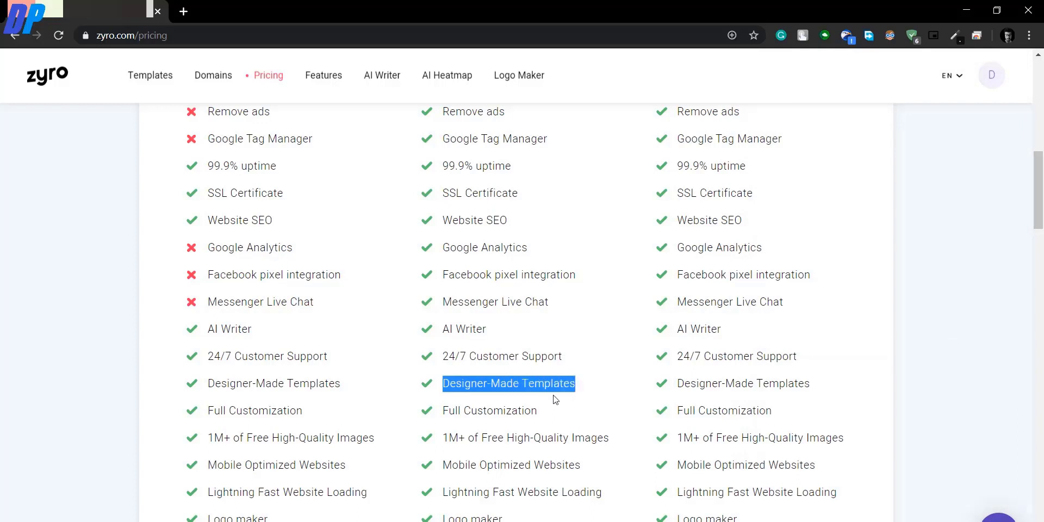
pyautogui.moveTo(443, 410); pyautogui.dragTo(549, 415)
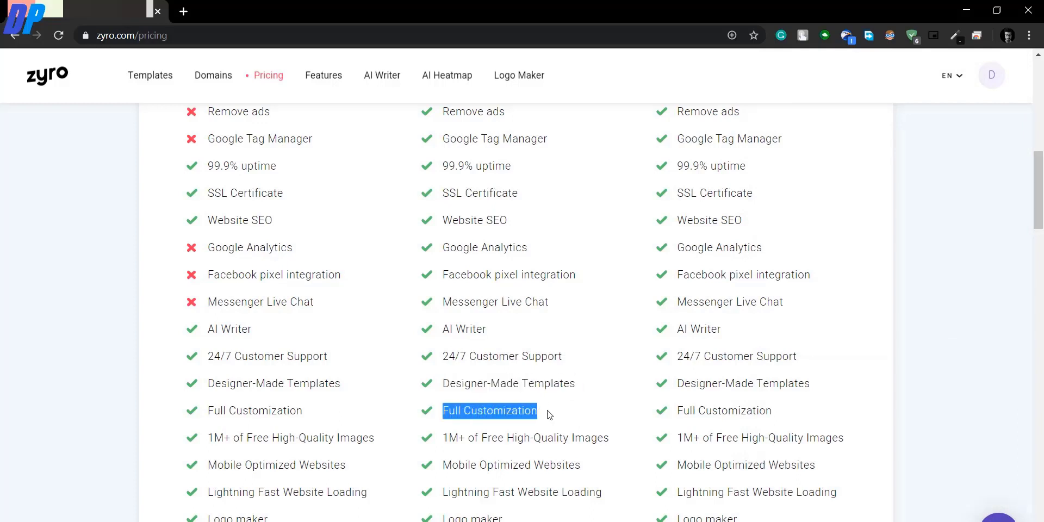
pyautogui.moveTo(444, 438); pyautogui.dragTo(615, 435)
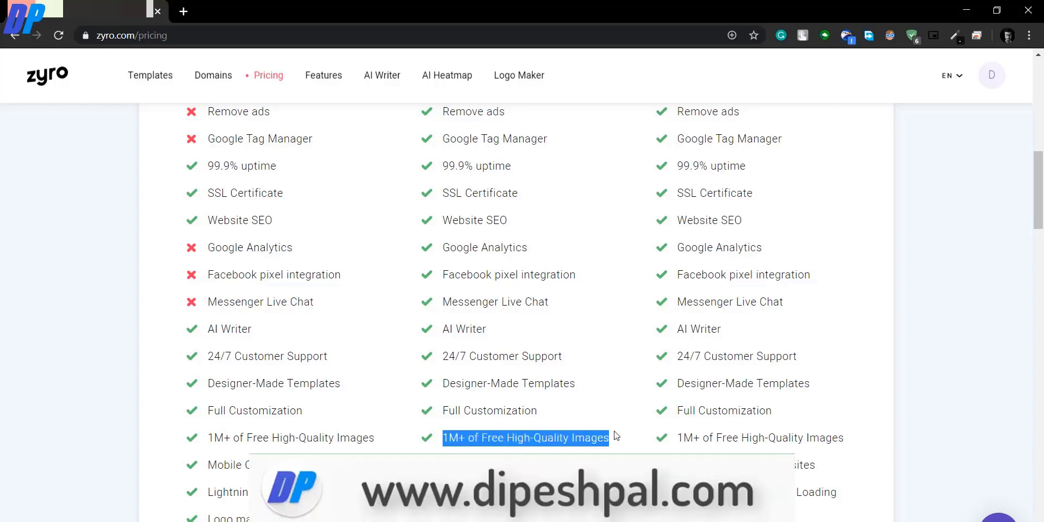
pyautogui.scroll(-1, 616, 435)
pyautogui.scroll(-1, 616, 435)
pyautogui.moveTo(444, 396); pyautogui.dragTo(584, 398)
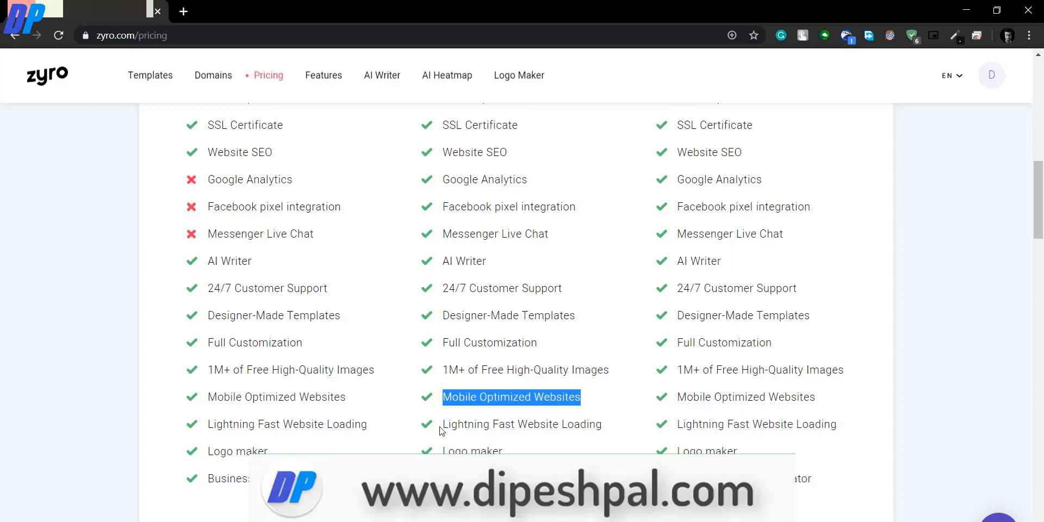
pyautogui.moveTo(441, 431); pyautogui.dragTo(610, 433)
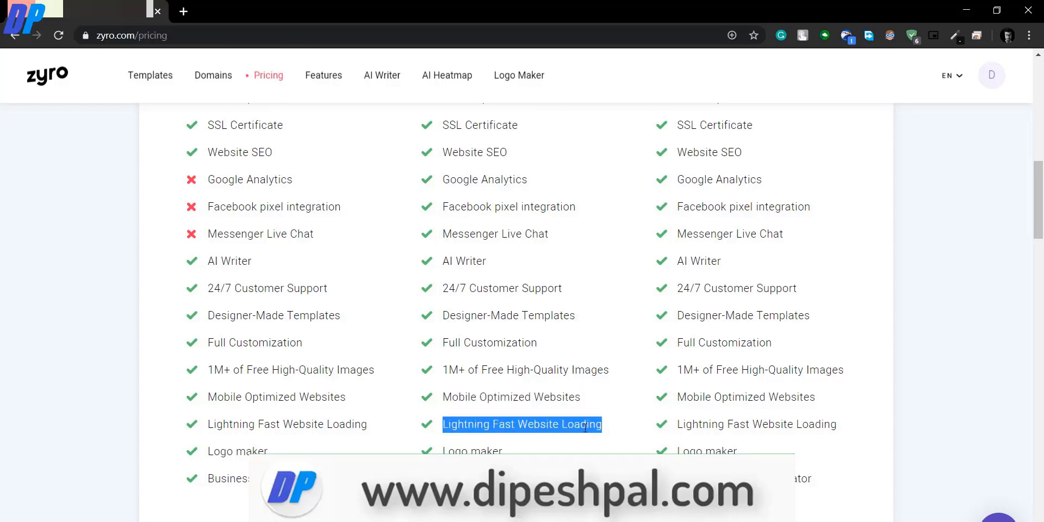
pyautogui.moveTo(443, 450); pyautogui.dragTo(503, 449)
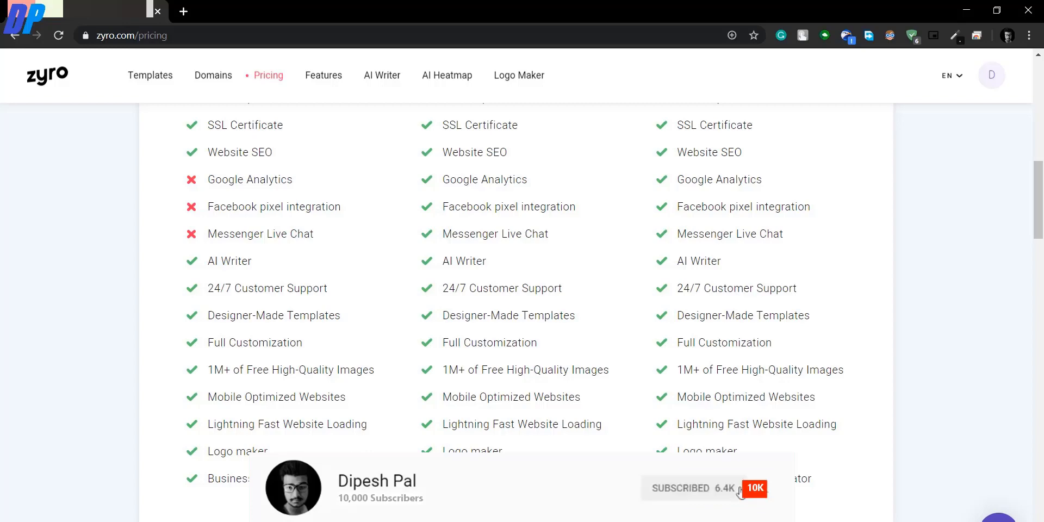
pyautogui.scroll(8, 522, 309)
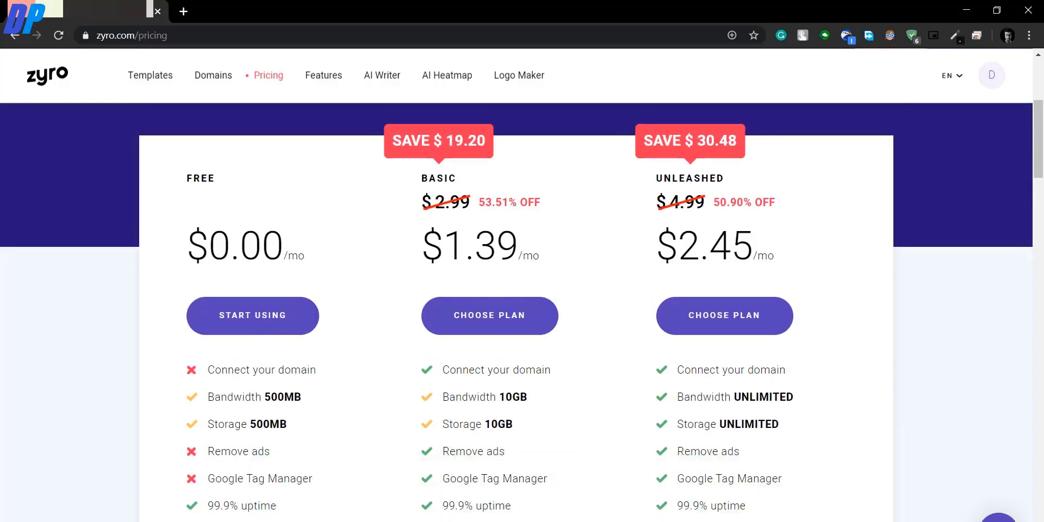
# Step: Sign up for a Zyro account by filling in the e-mail address and continuing to the free template selection
pyautogui.press('F10')
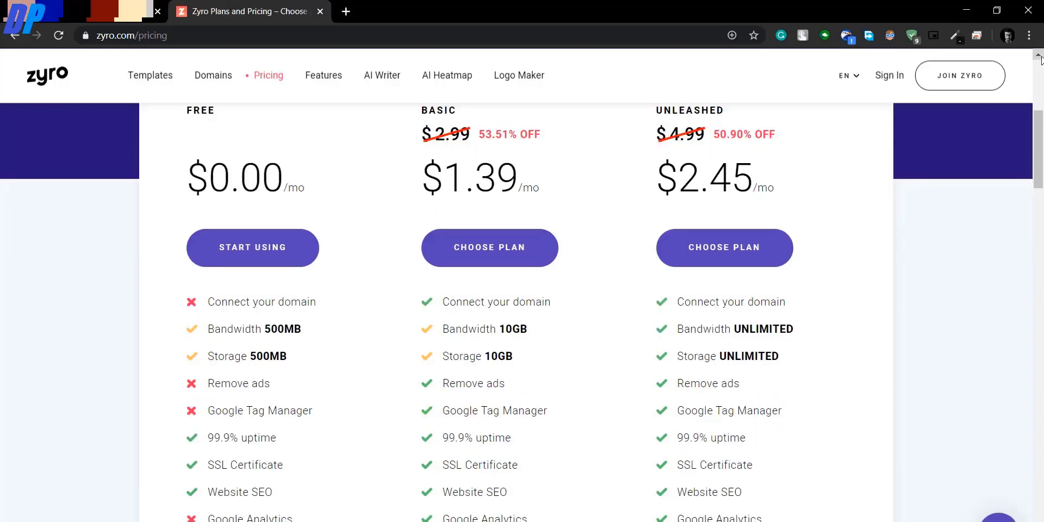
pyautogui.click(966, 87)
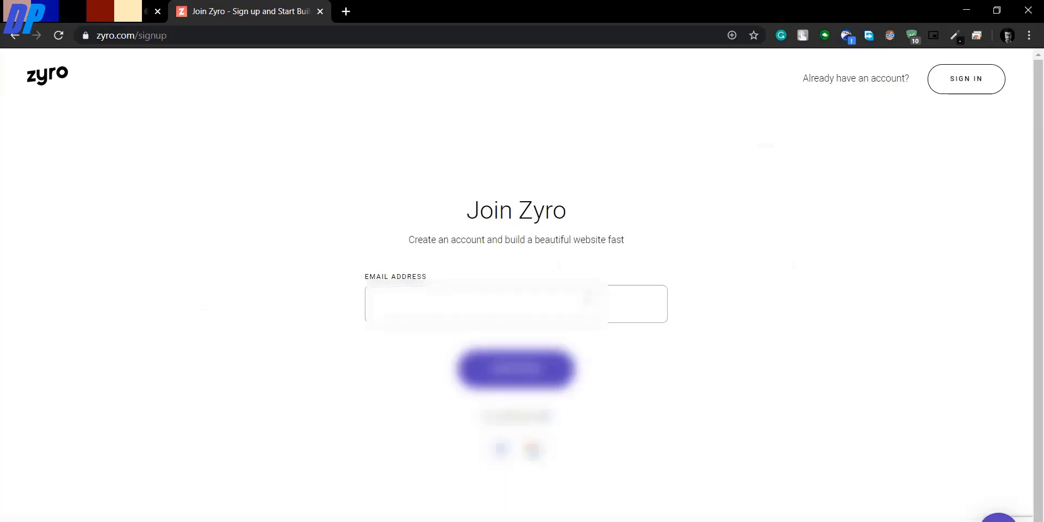
pyautogui.click(489, 303)
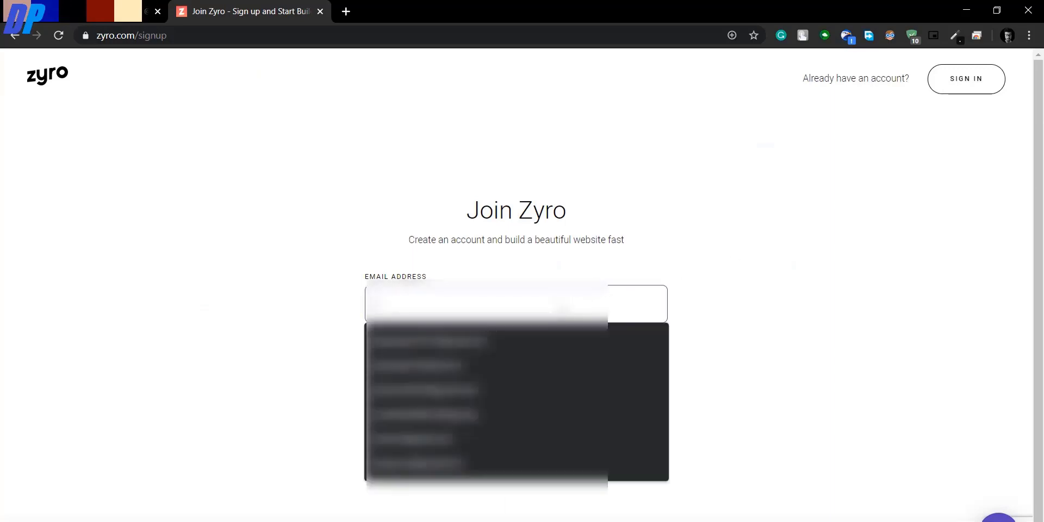
pyautogui.press('Down')
pyautogui.press('Return')
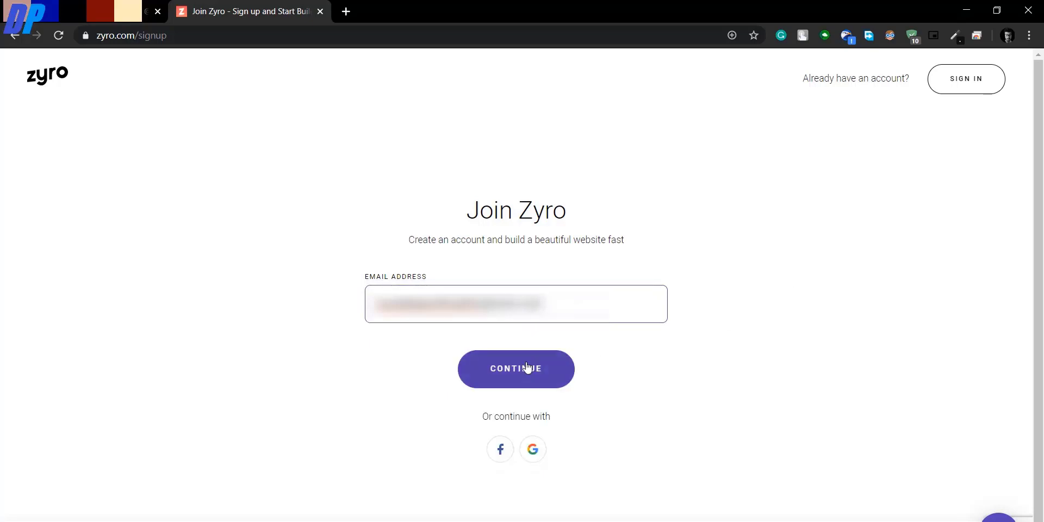
pyautogui.click(530, 368)
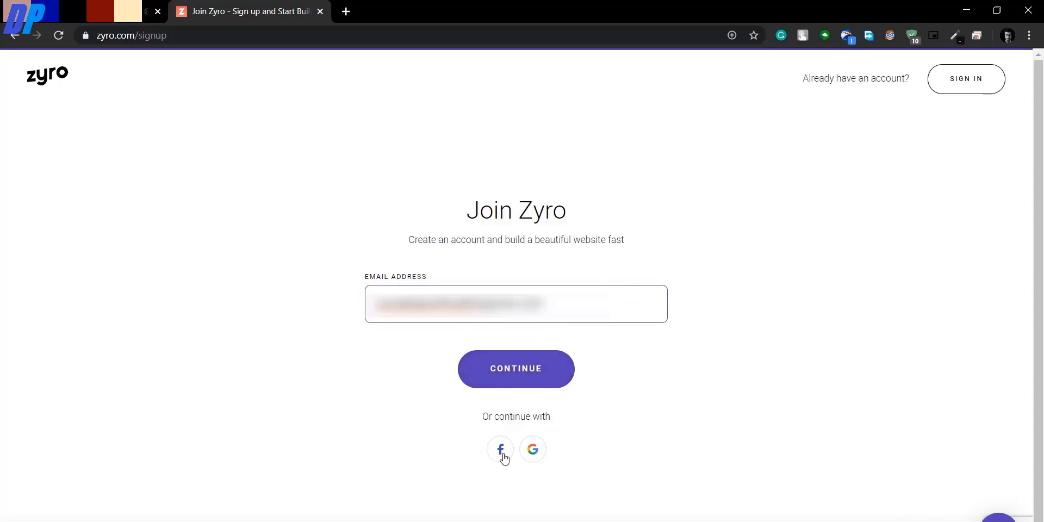
pyautogui.click(527, 484)
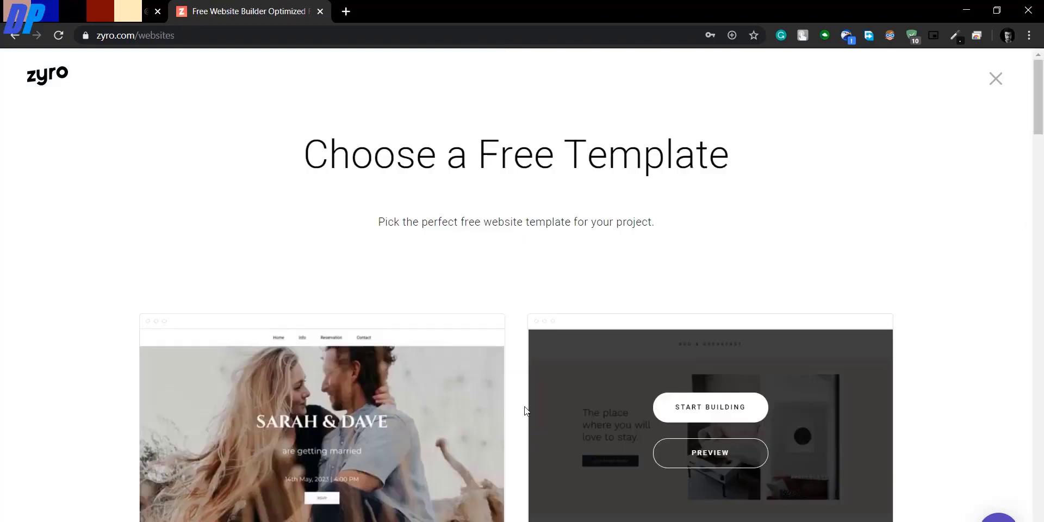
# Step: Browse the free templates and start building a website from the Electronic Artist template
pyautogui.scroll(-10, 530, 327)
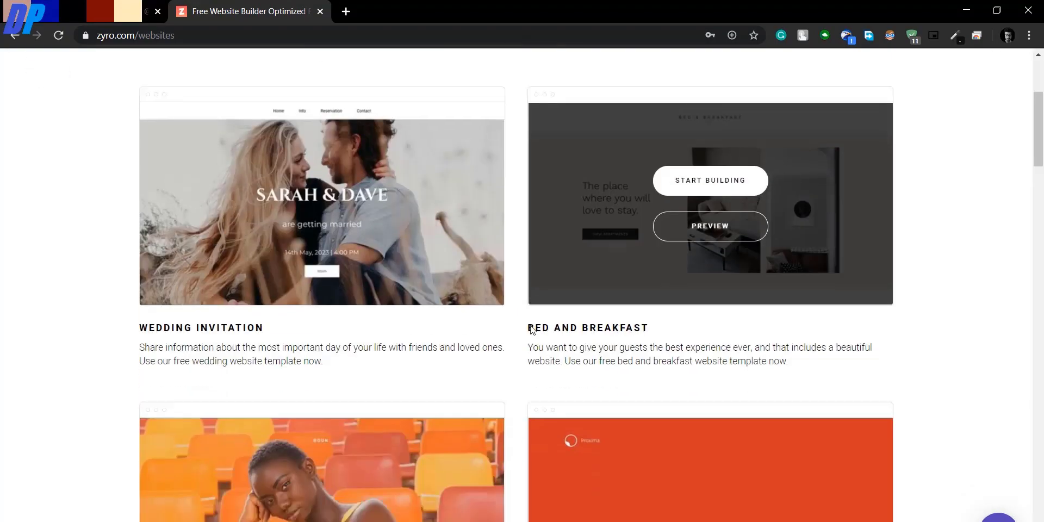
pyautogui.scroll(-7, 481, 235)
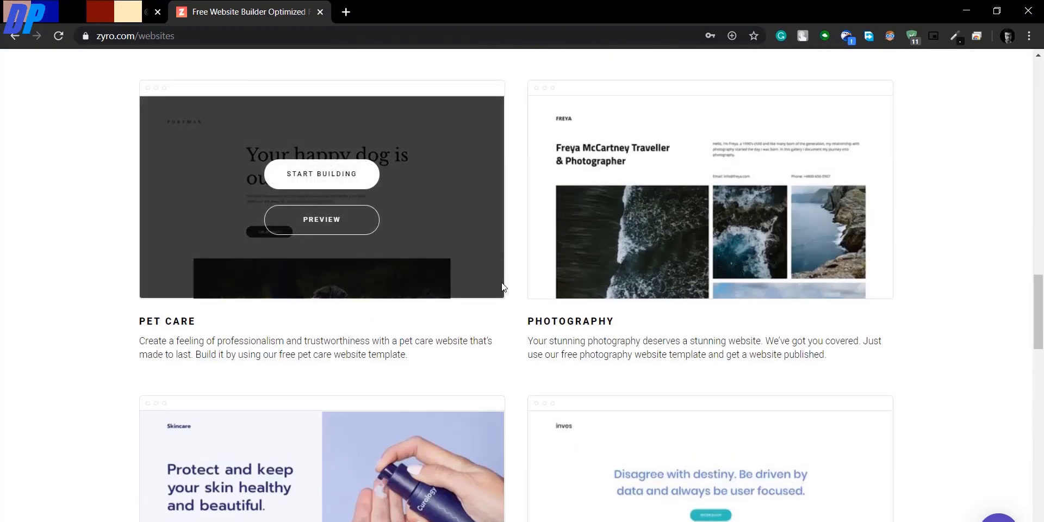
pyautogui.scroll(12, 500, 293)
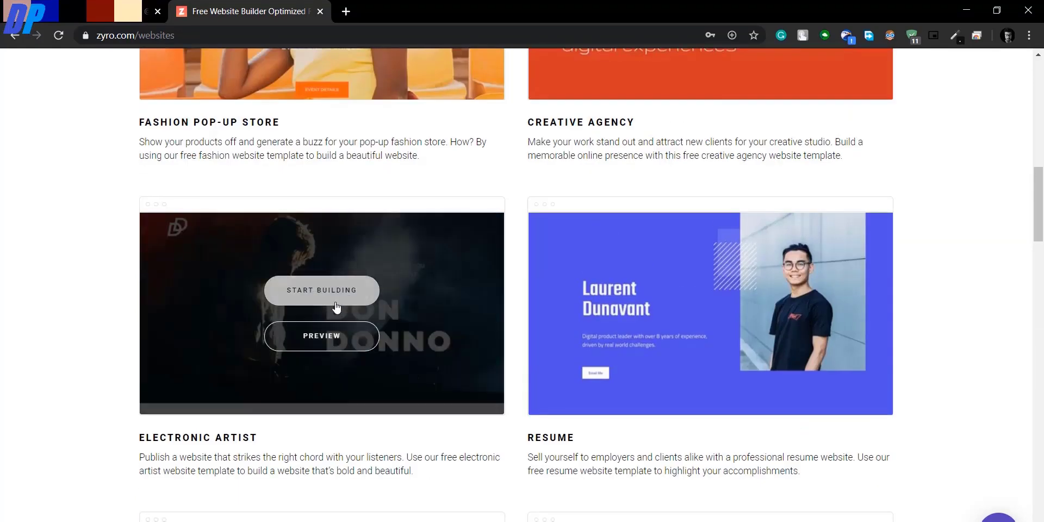
pyautogui.click(343, 333)
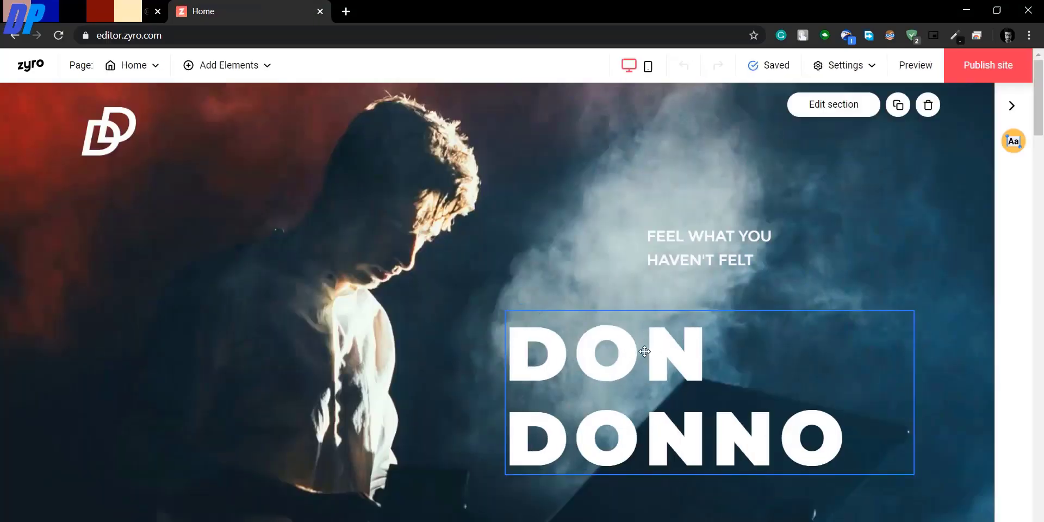
# Step: Replace the hero heading DON DONNO with the site owner's first name in capitals, and dismiss the Welcome to Zyro tour
pyautogui.doubleClick(645, 351)
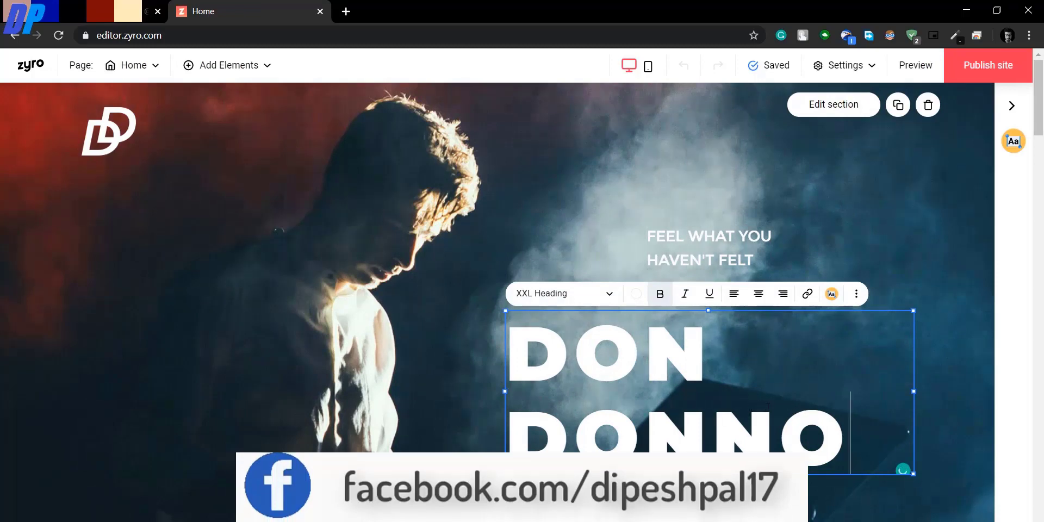
pyautogui.tripleClick(794, 394)
pyautogui.write('Dipesh')
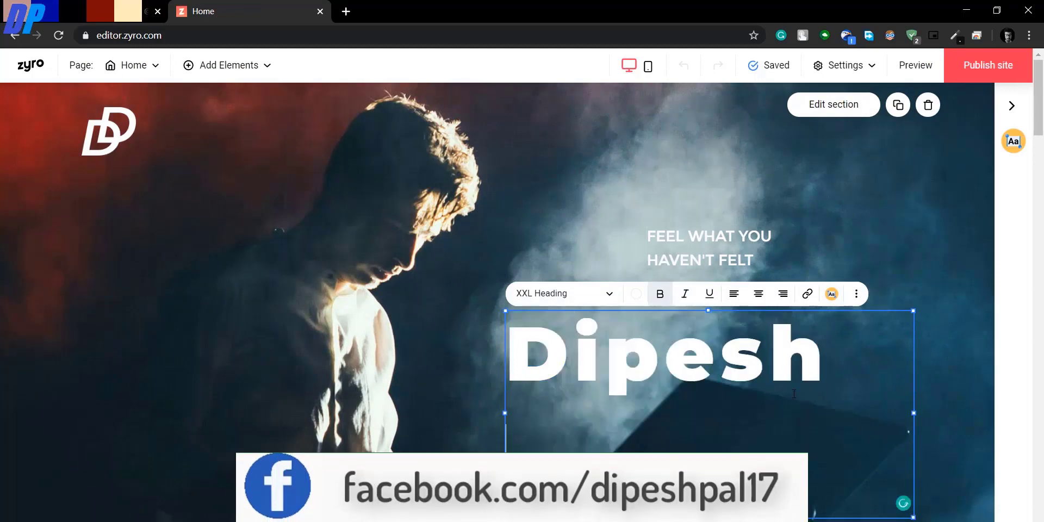
pyautogui.tripleClick(793, 394)
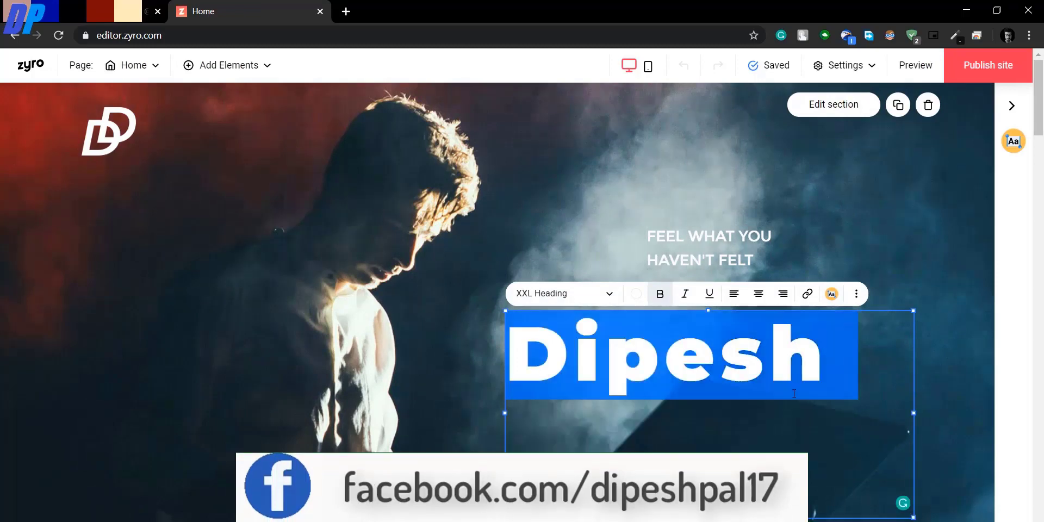
pyautogui.write('DIPESH')
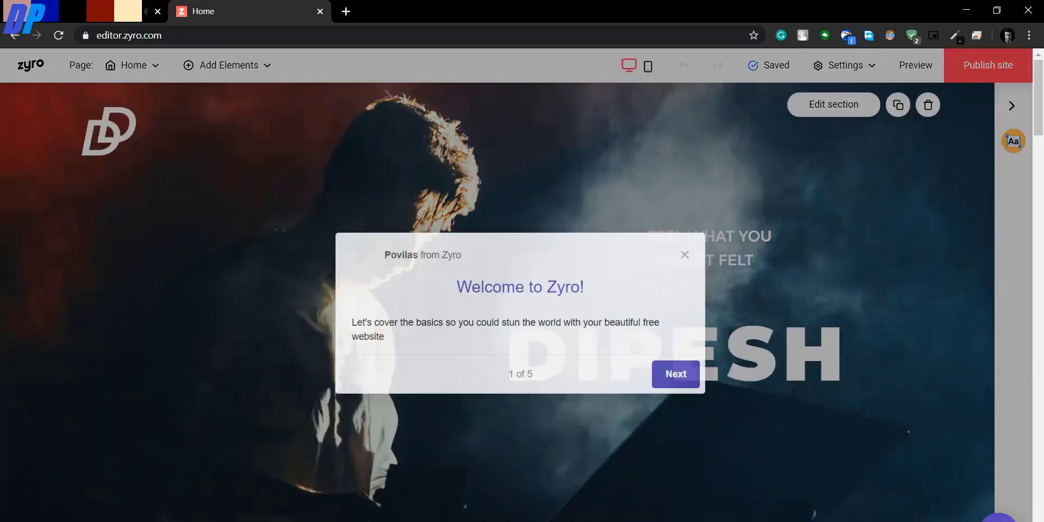
pyautogui.click(685, 255)
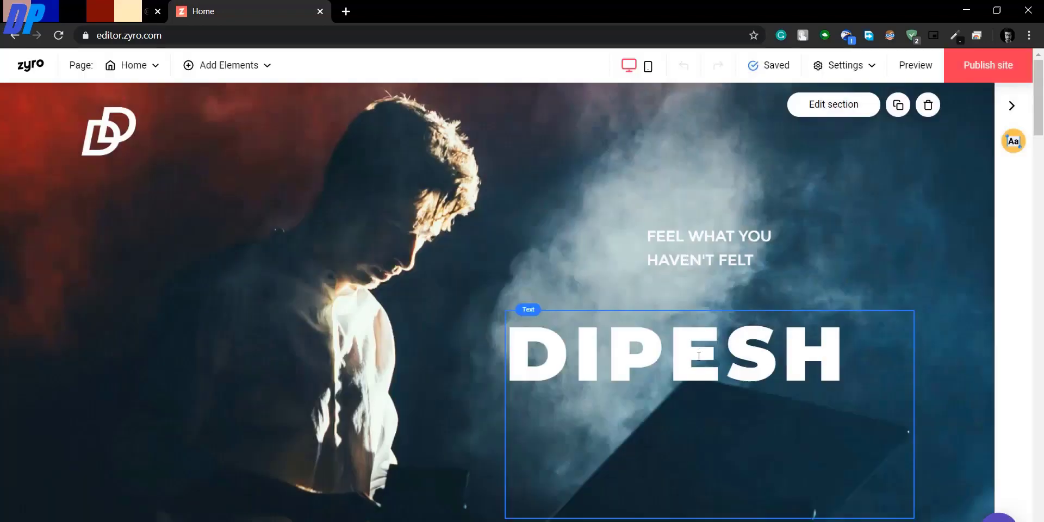
# Step: Add the owner's surname in capitals on a new line below the first name in the hero heading
pyautogui.click(687, 401)
pyautogui.doubleClick(687, 401)
pyautogui.moveTo(815, 372); pyautogui.dragTo(853, 360)
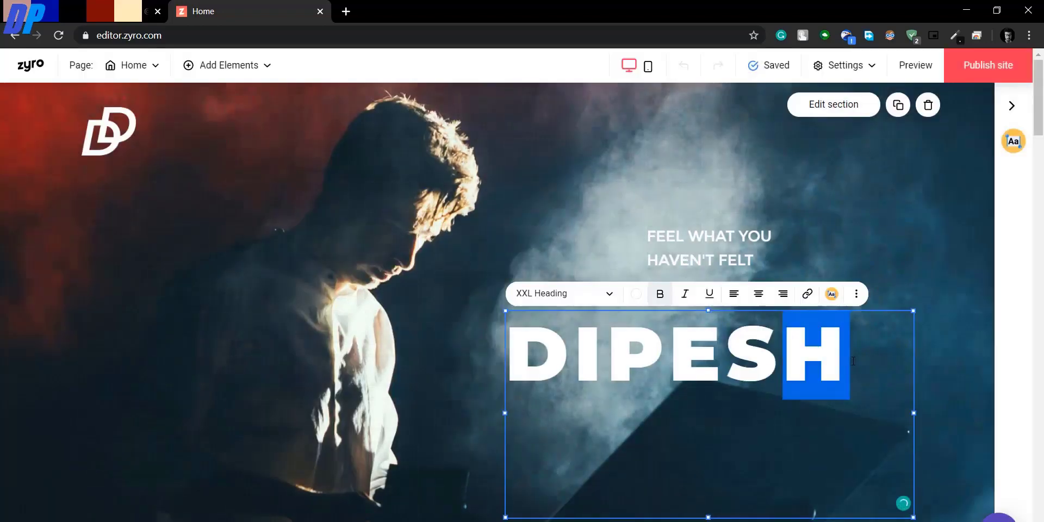
pyautogui.click(853, 361)
pyautogui.press('Return')
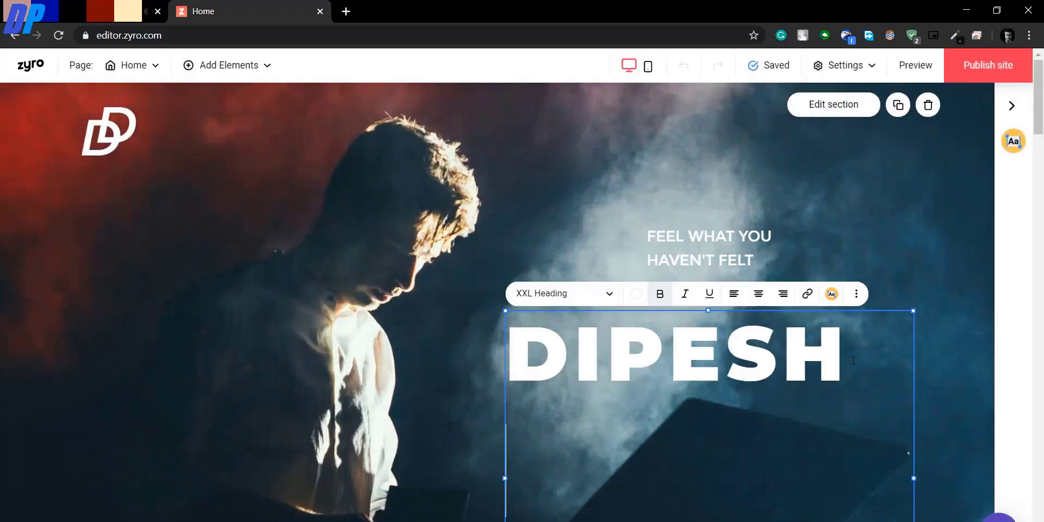
pyautogui.write('PAL')
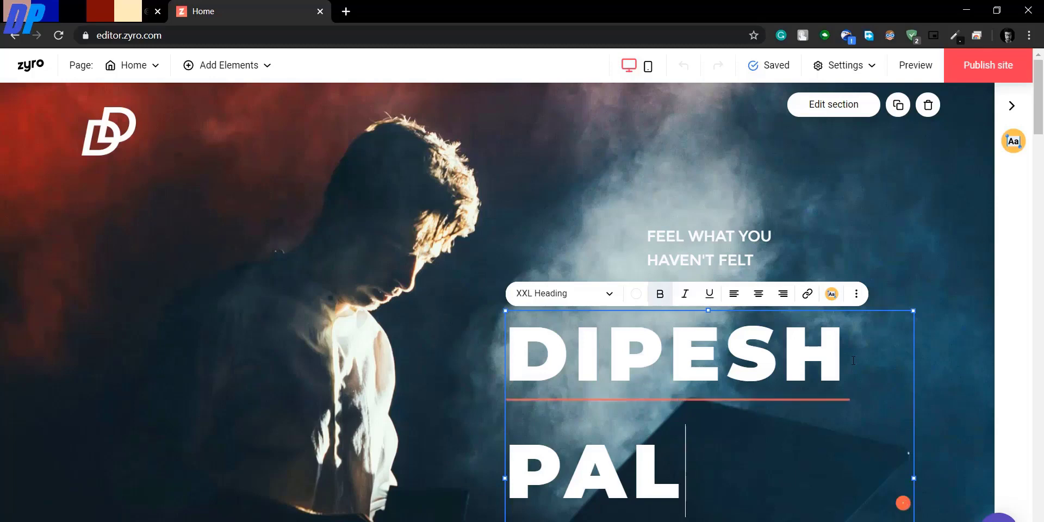
# Step: Shorten the hero heading's text box from its lower edge to fit the two lines of text
pyautogui.scroll(-3, 522, 302)
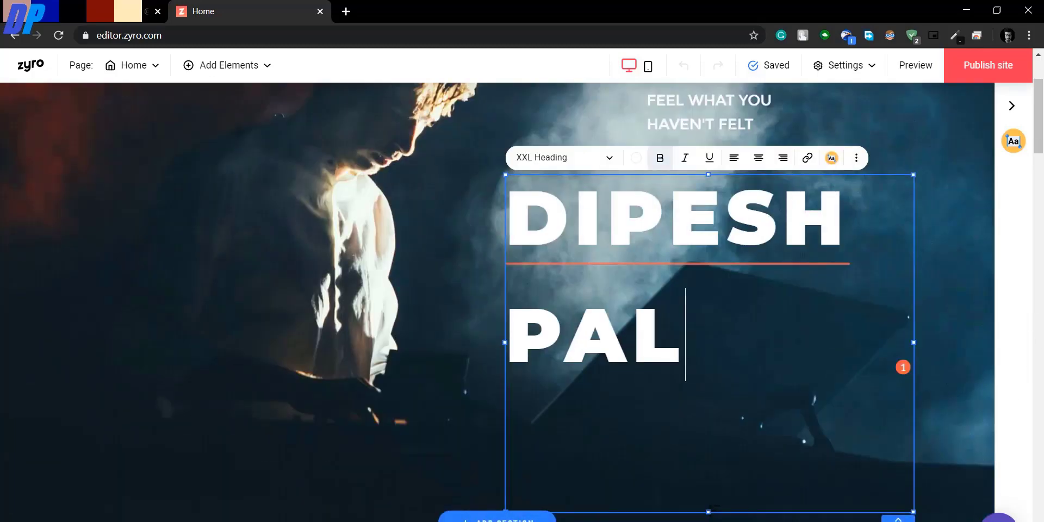
pyautogui.moveTo(708, 512); pyautogui.dragTo(708, 382)
pyautogui.click(677, 431)
pyautogui.scroll(3, 677, 431)
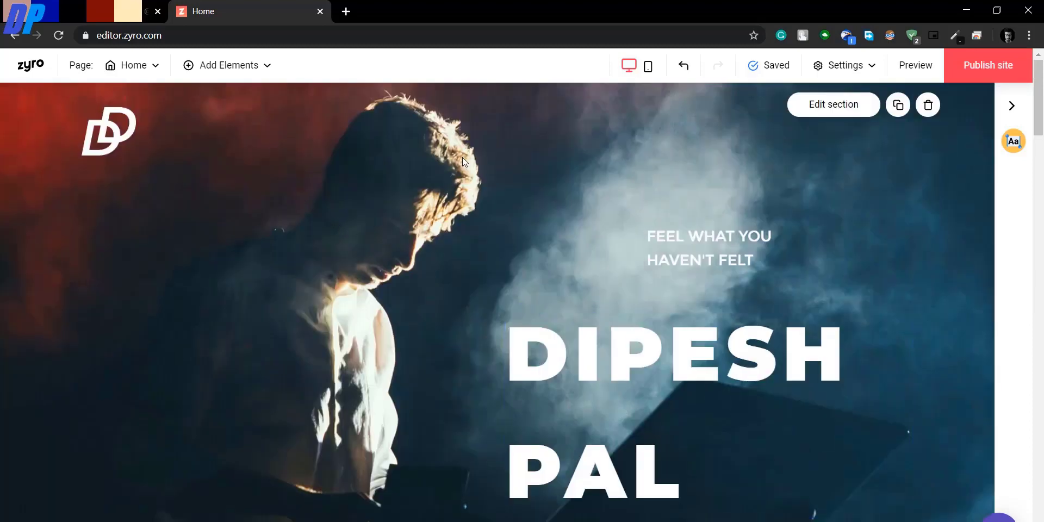
# Step: Replace the hero section's background image with the free photo of a man sitting in a leather armchair
pyautogui.click(835, 110)
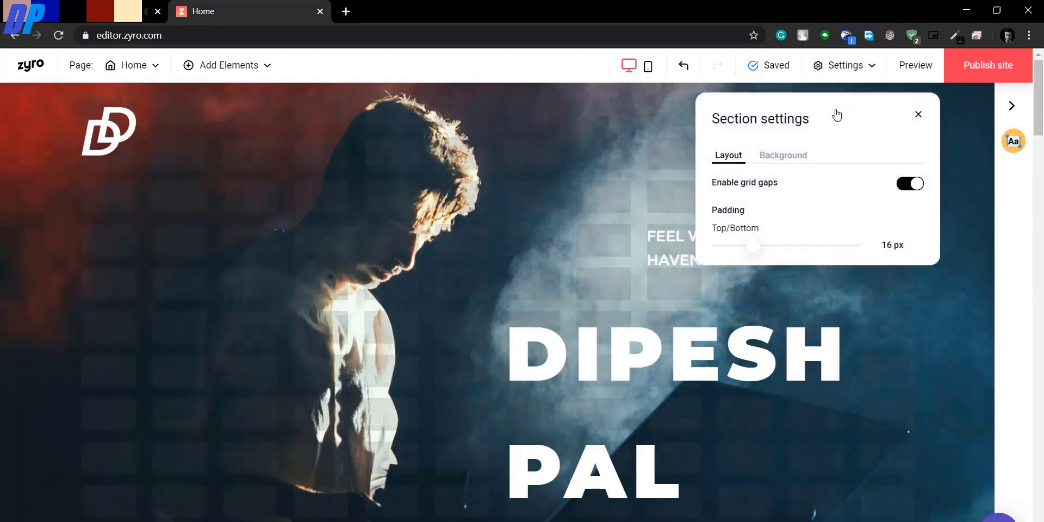
pyautogui.click(784, 160)
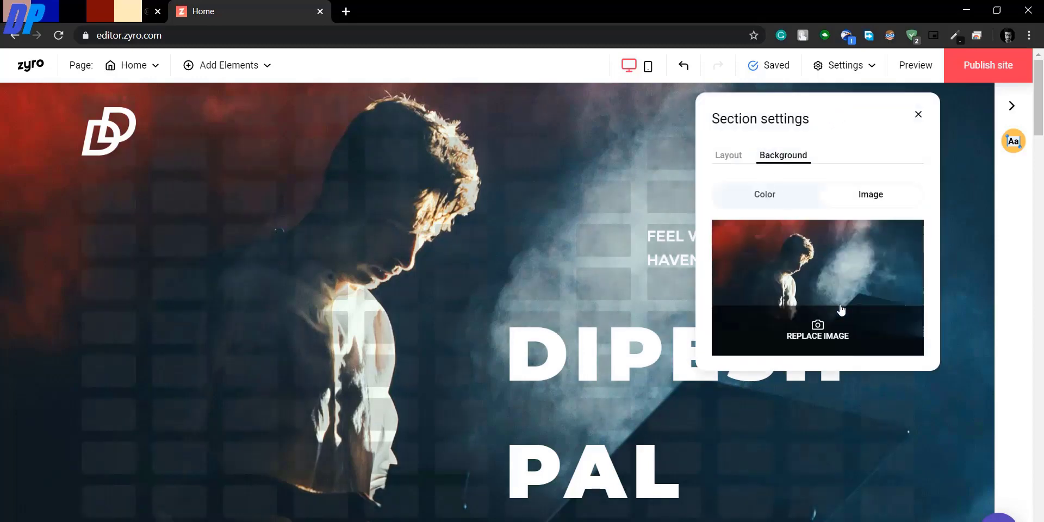
pyautogui.click(823, 328)
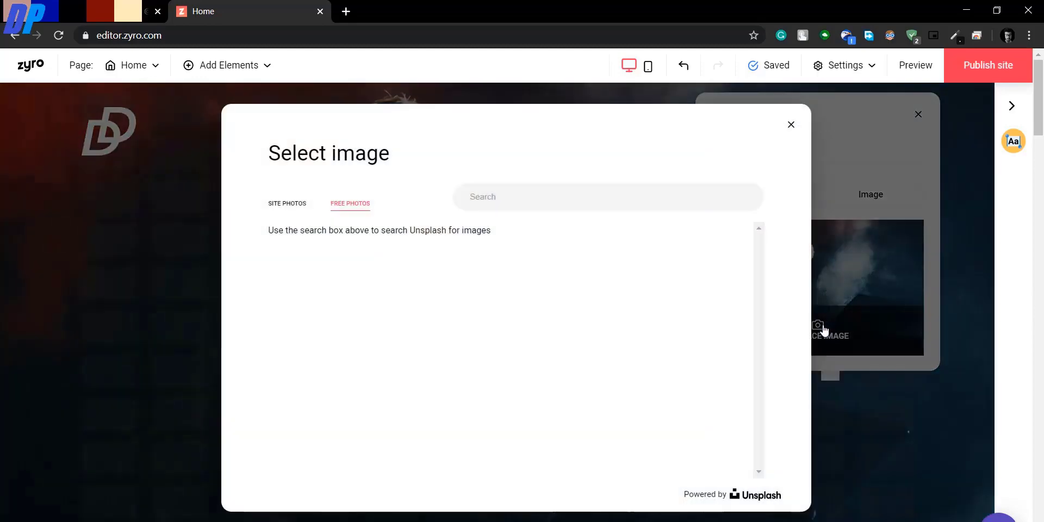
pyautogui.click(276, 208)
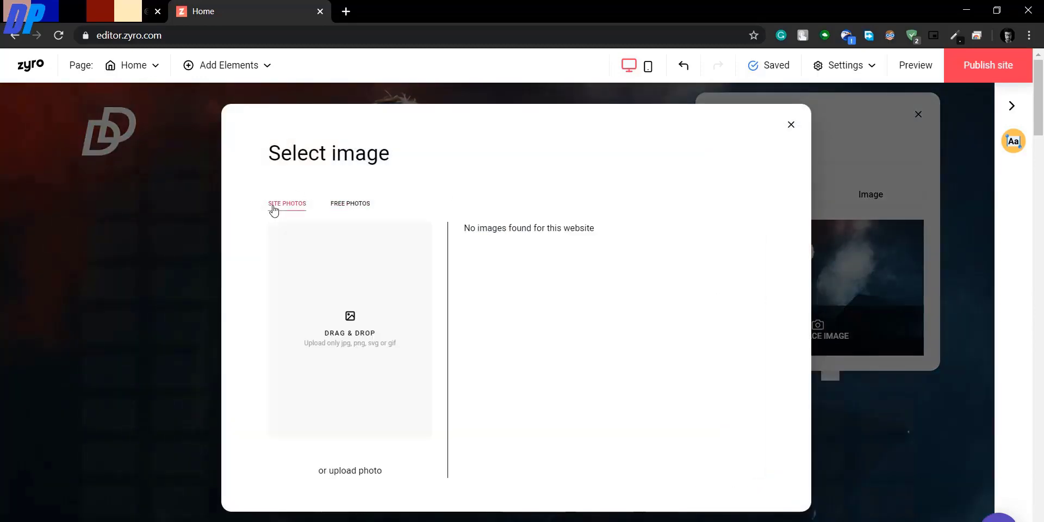
pyautogui.click(348, 207)
pyautogui.scroll(-5, 563, 311)
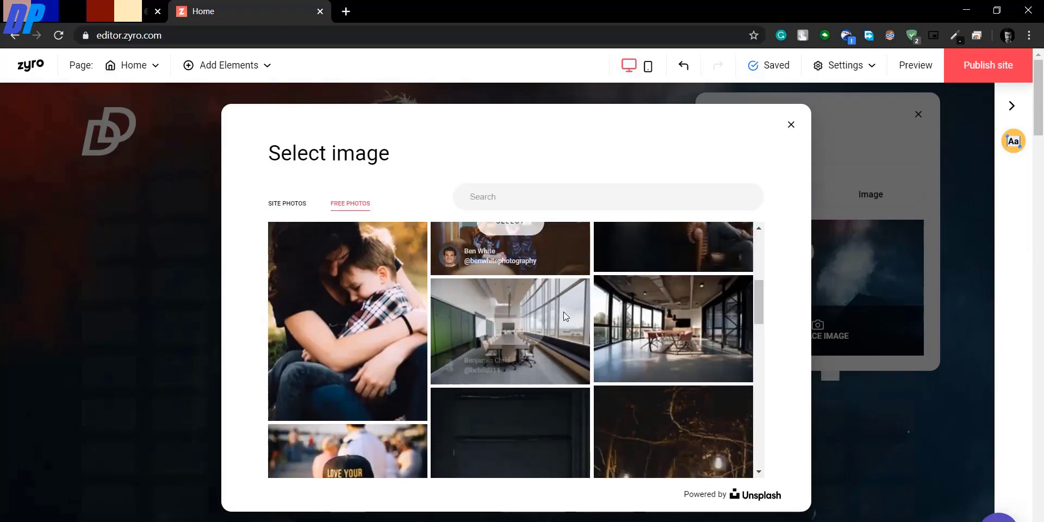
pyautogui.scroll(3, 563, 312)
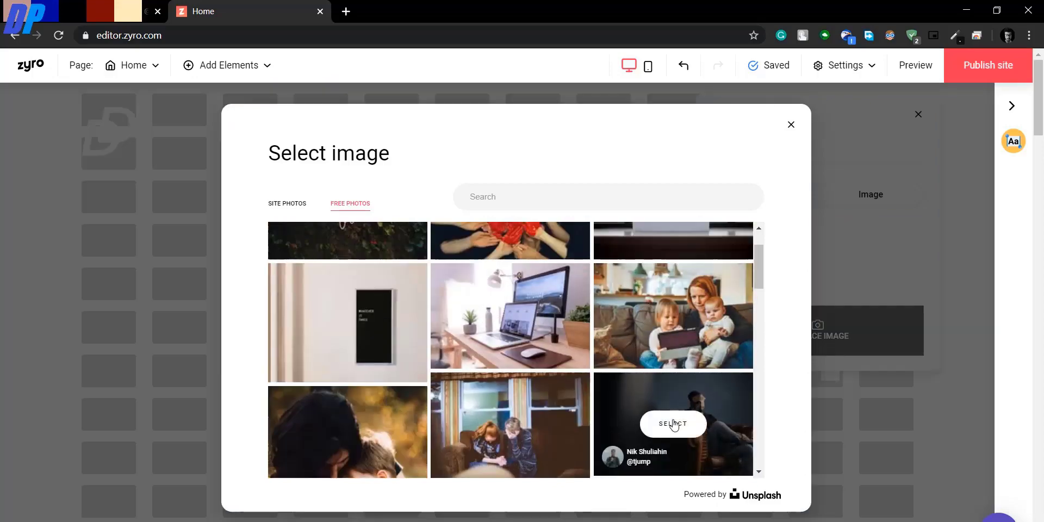
pyautogui.click(672, 424)
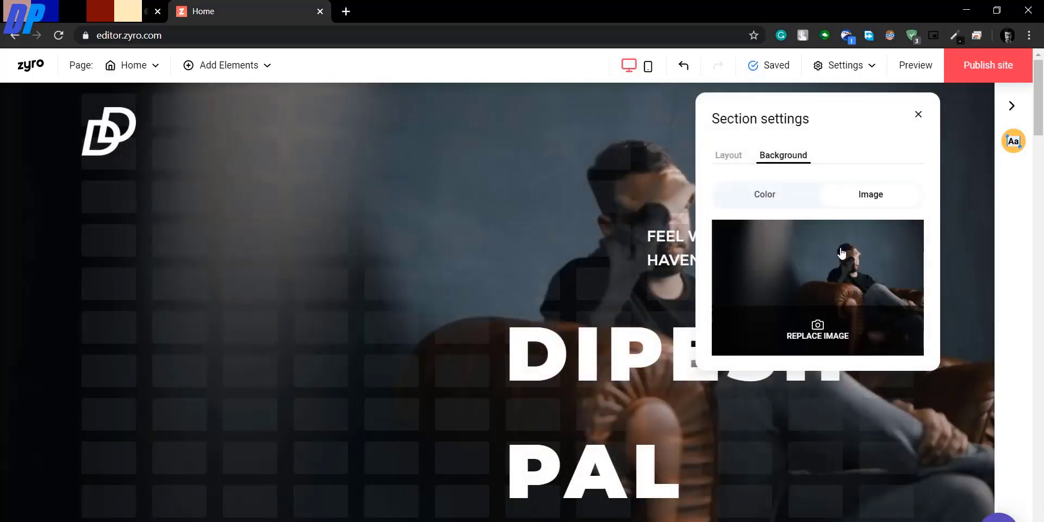
# Step: Change the hero background to the free photo of red theatre seats, and try a plain color background instead
pyautogui.click(828, 326)
pyautogui.scroll(-5, 656, 367)
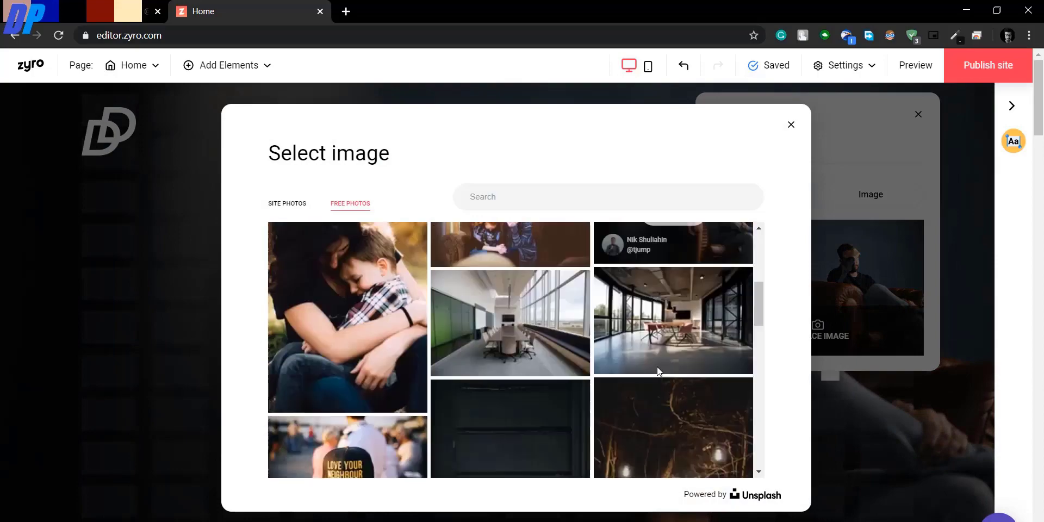
pyautogui.scroll(-1, 641, 367)
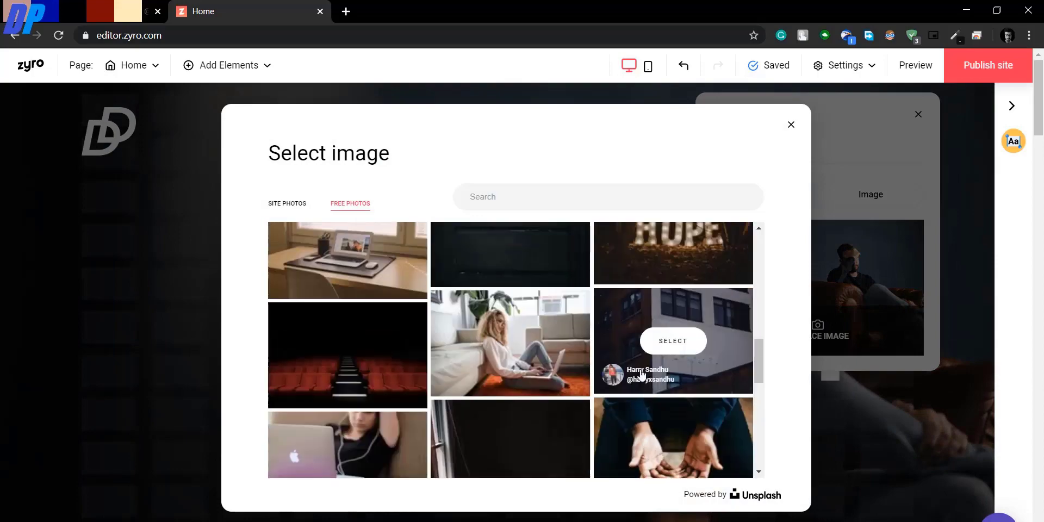
pyautogui.click(359, 355)
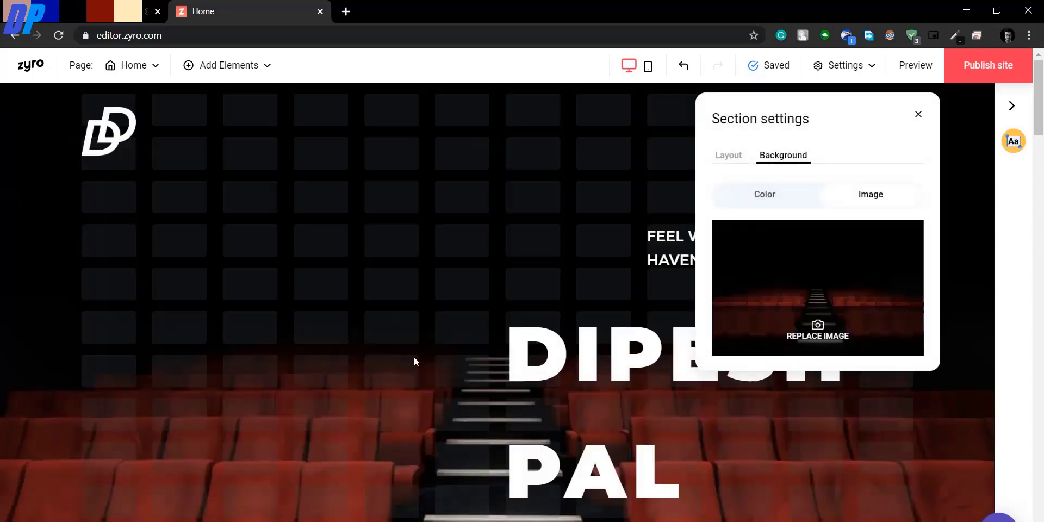
pyautogui.click(759, 197)
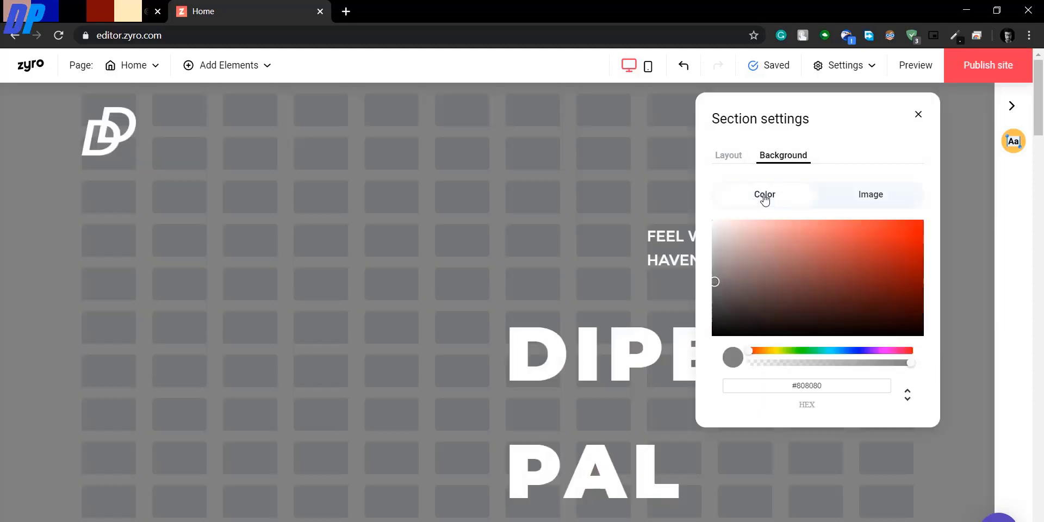
pyautogui.click(727, 156)
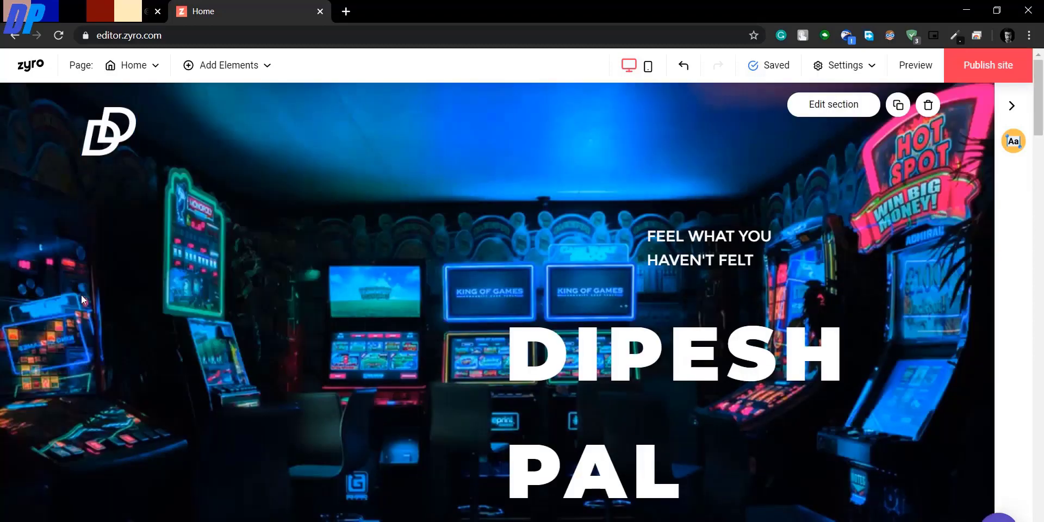
# Step: Replace the About Artist paragraph with "Tech is my life, here you can get news, tech relate to technology." and run the text generator
pyautogui.click(109, 131)
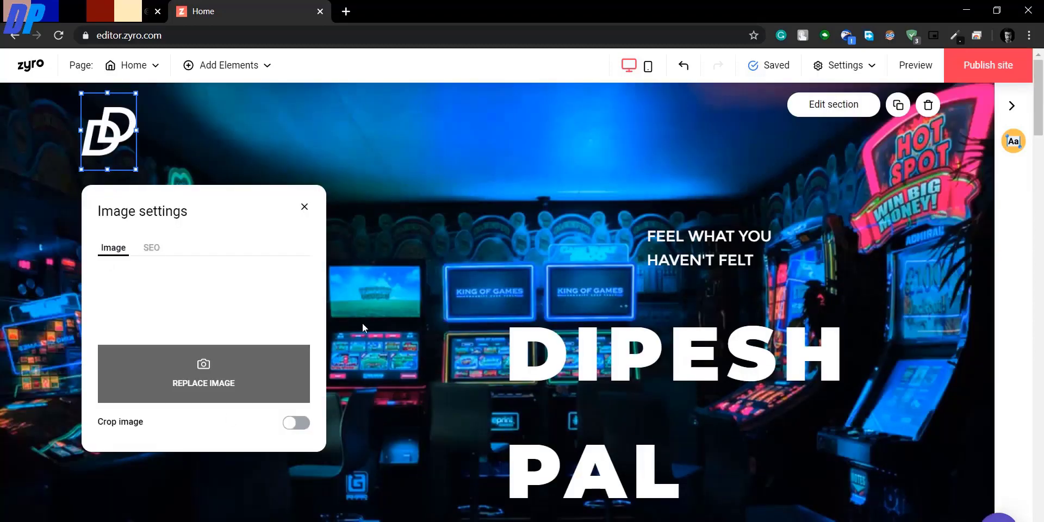
pyautogui.write('Tech is my life, here you can get news, tech relate to technology.')
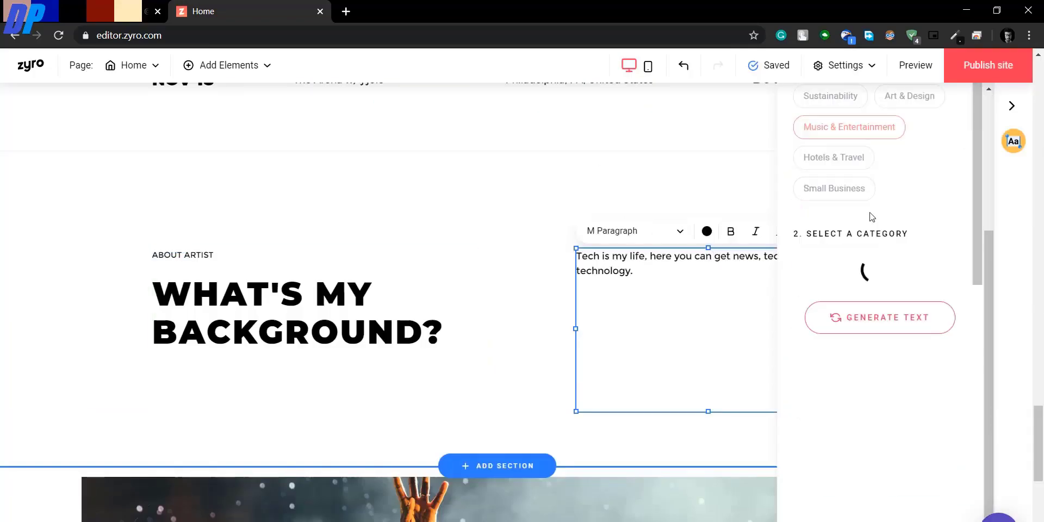
pyautogui.click(880, 314)
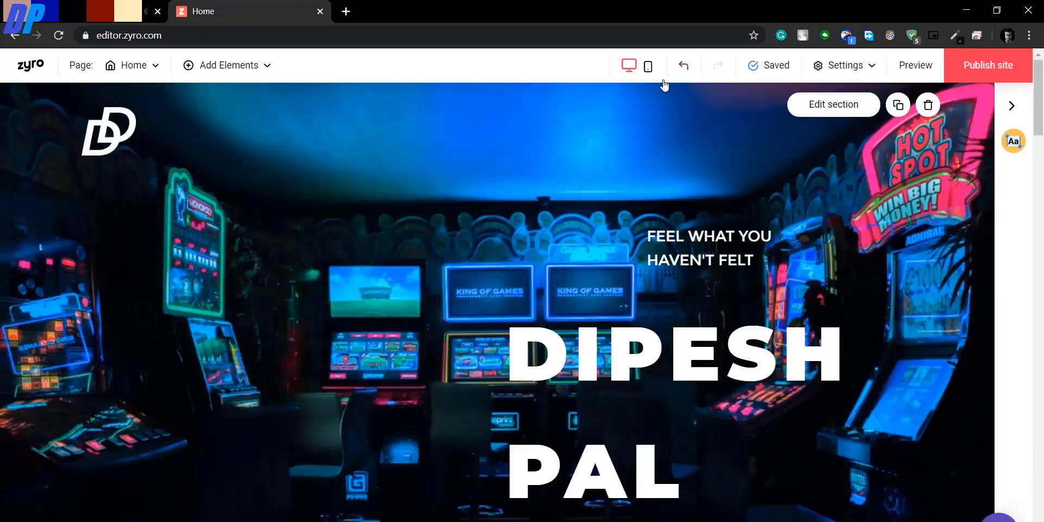
# Step: Check the home page's mobile layout and return to the desktop layout
pyautogui.click(647, 65)
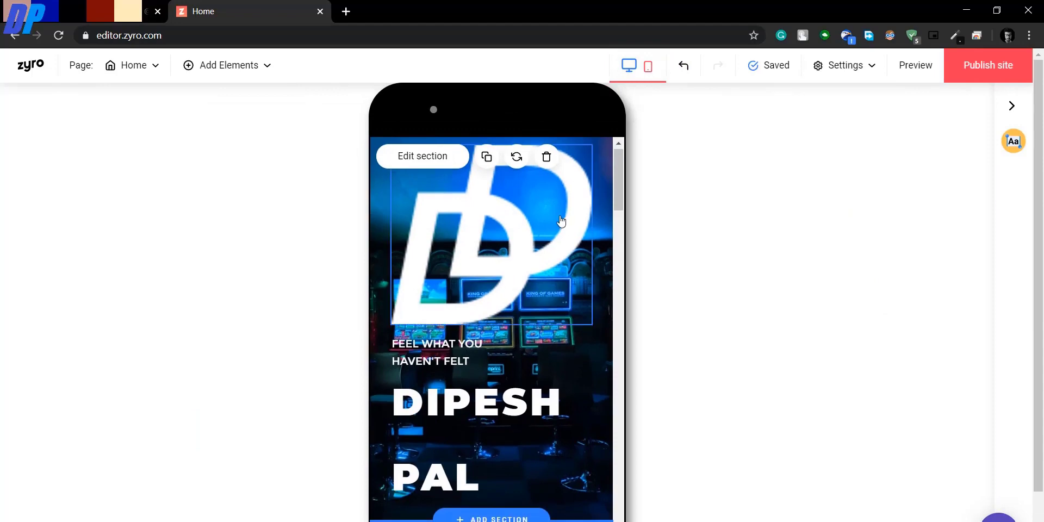
pyautogui.scroll(-5, 559, 215)
pyautogui.scroll(5, 544, 210)
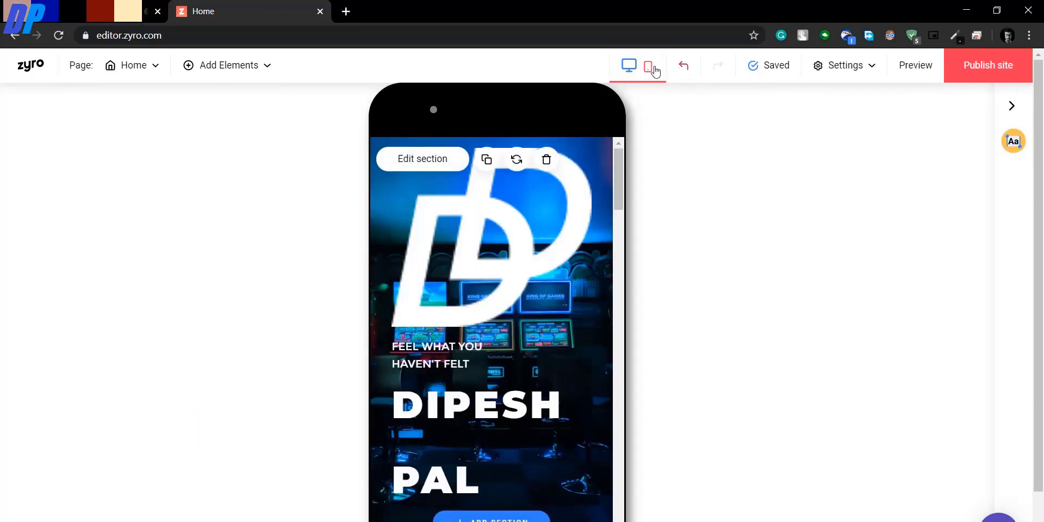
pyautogui.click(629, 65)
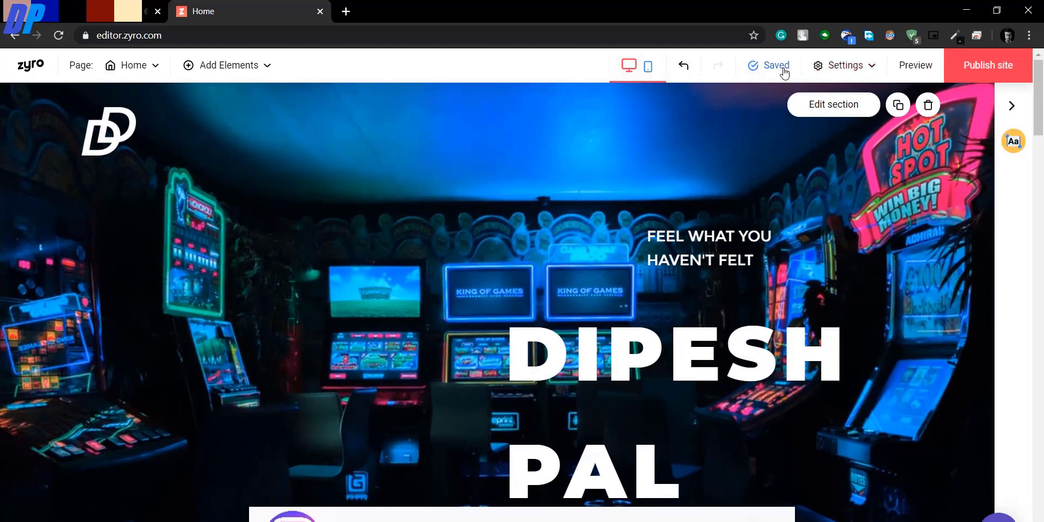
# Step: Review the website's Integrations and Subscription settings
pyautogui.click(821, 66)
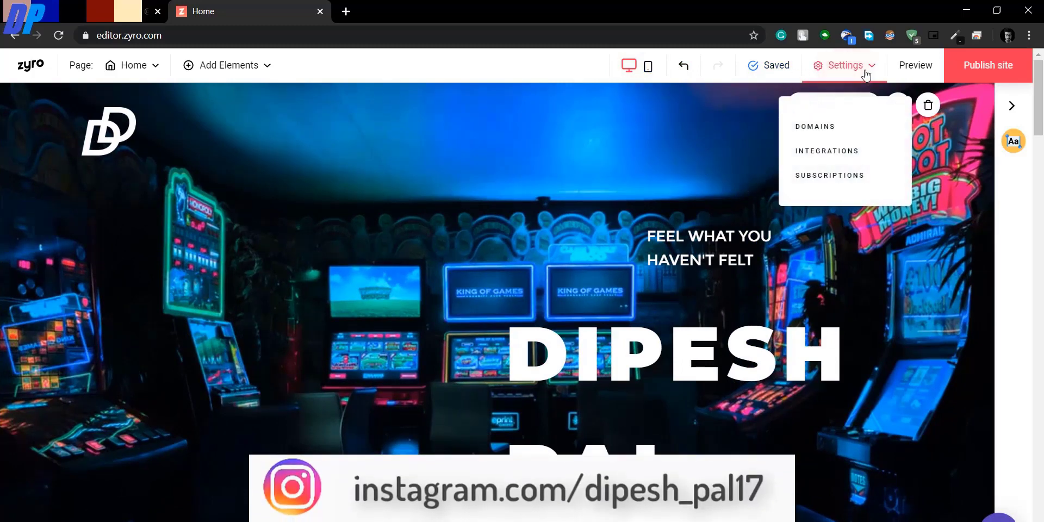
pyautogui.click(831, 151)
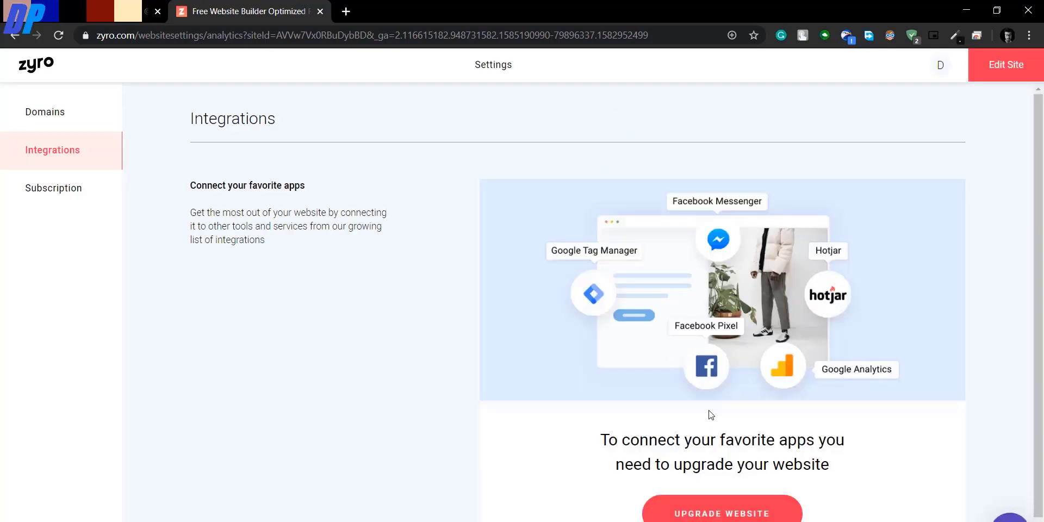
pyautogui.click(82, 187)
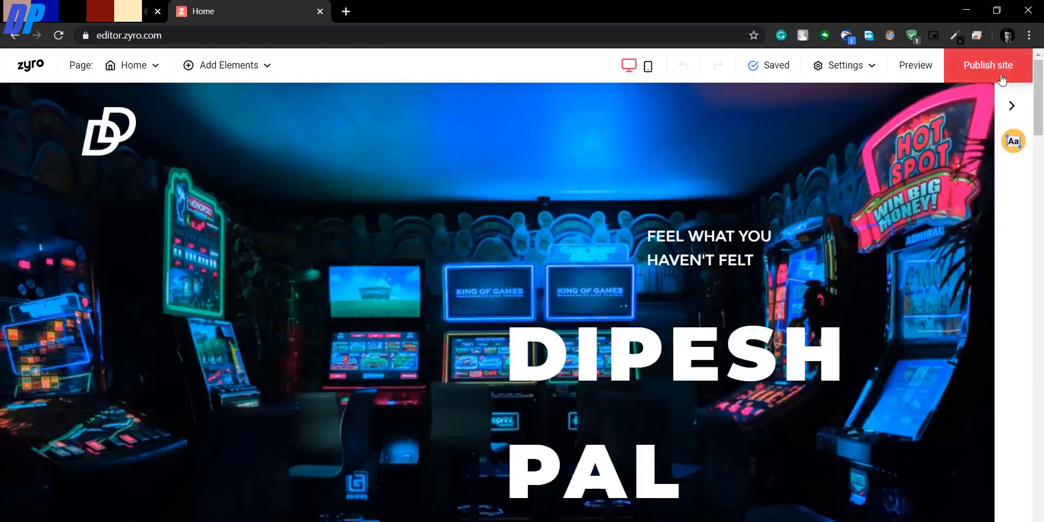
# Step: Start publishing the site and choose the free Zyro domain after looking at the own-domain option
pyautogui.click(1001, 74)
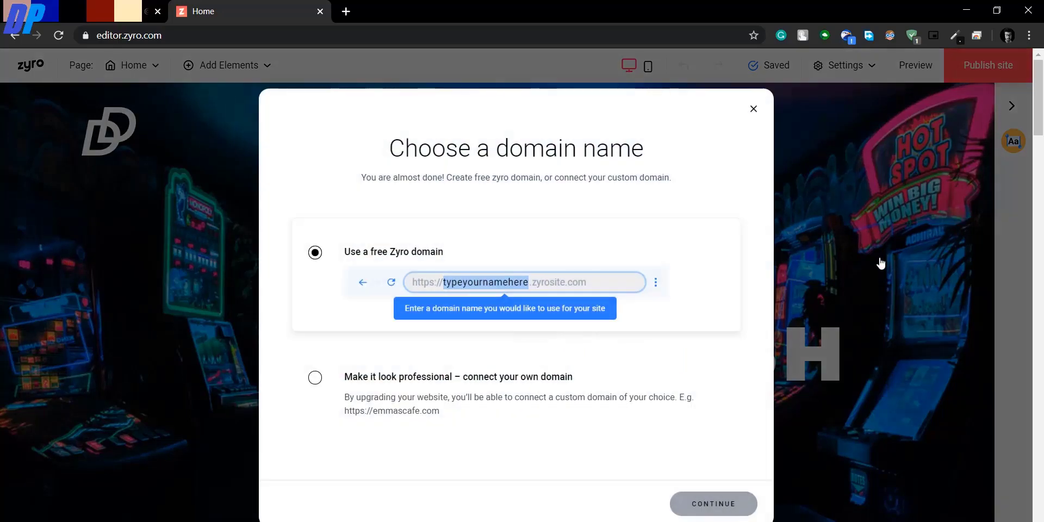
pyautogui.click(316, 379)
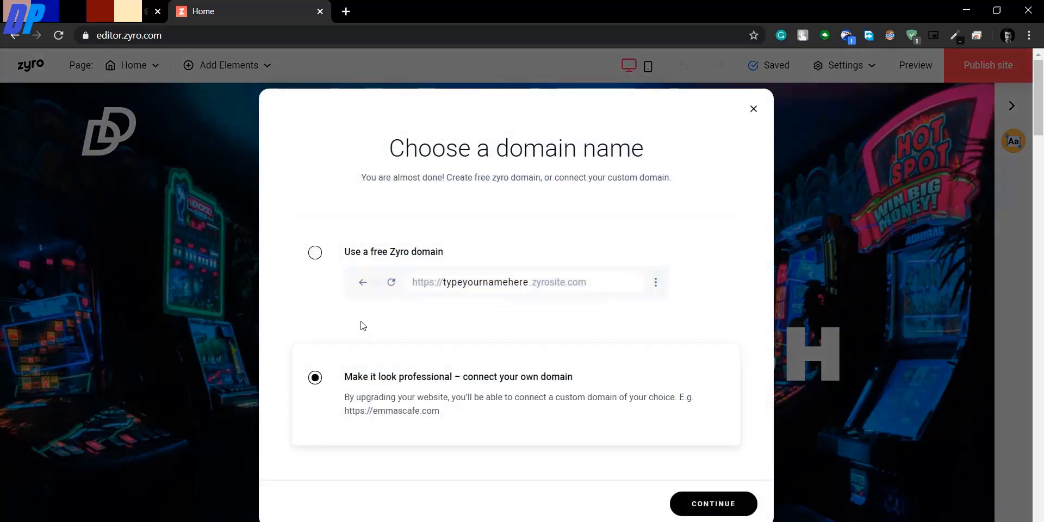
pyautogui.click(315, 253)
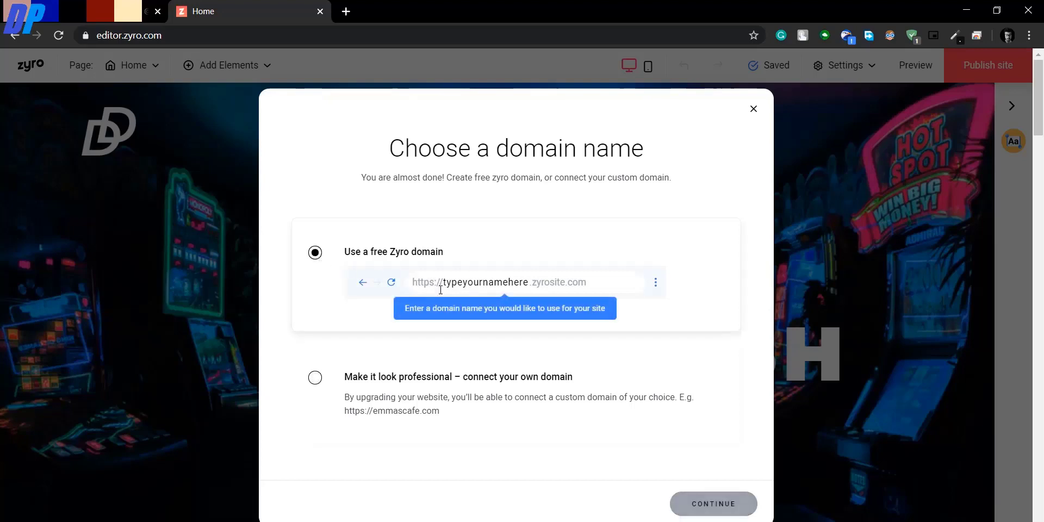
# Step: Enter the site owner's full name followed by "official" as the free Zyro domain name and publish the site
pyautogui.doubleClick(473, 283)
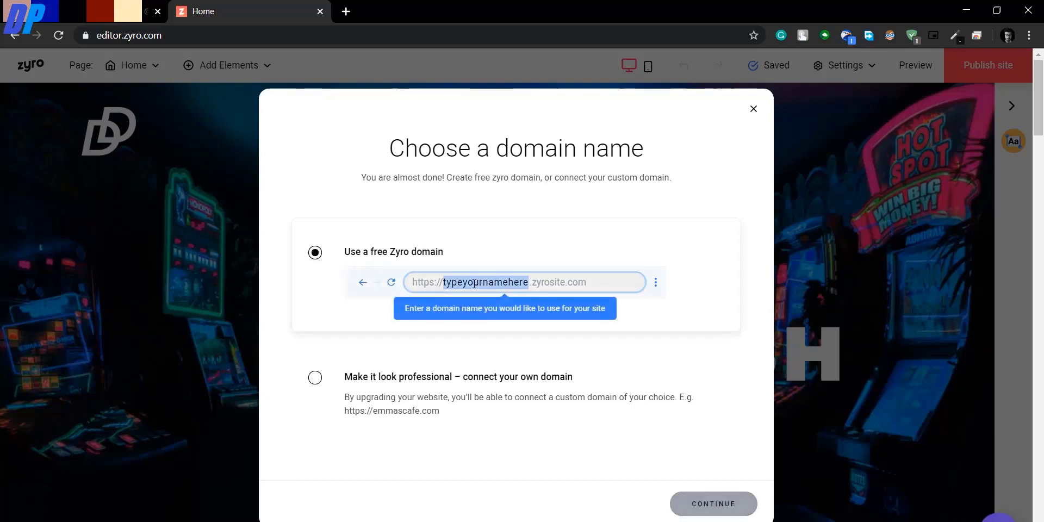
pyautogui.write('do')
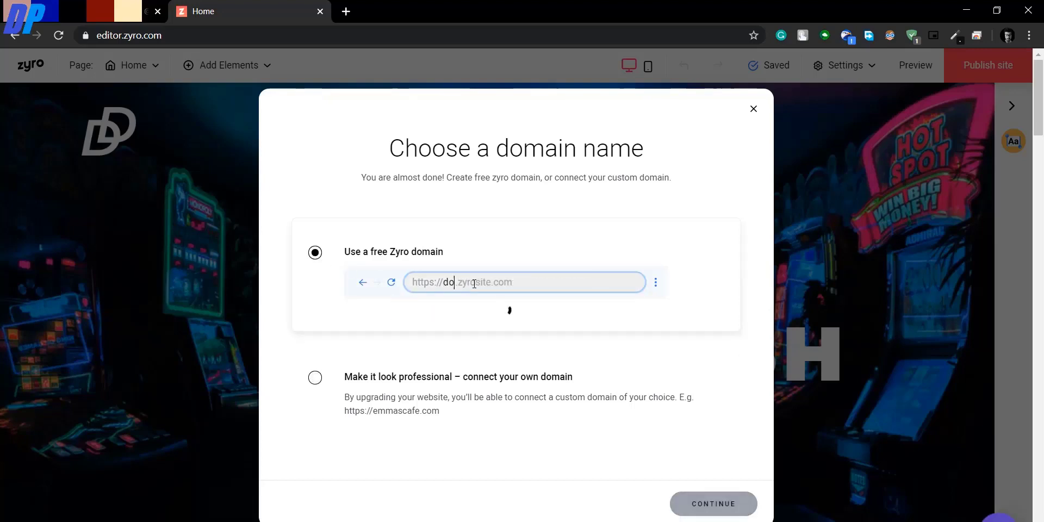
pyautogui.press('BackSpace')
pyautogui.write('iper')
pyautogui.press('BackSpace')
pyautogui.write('s')
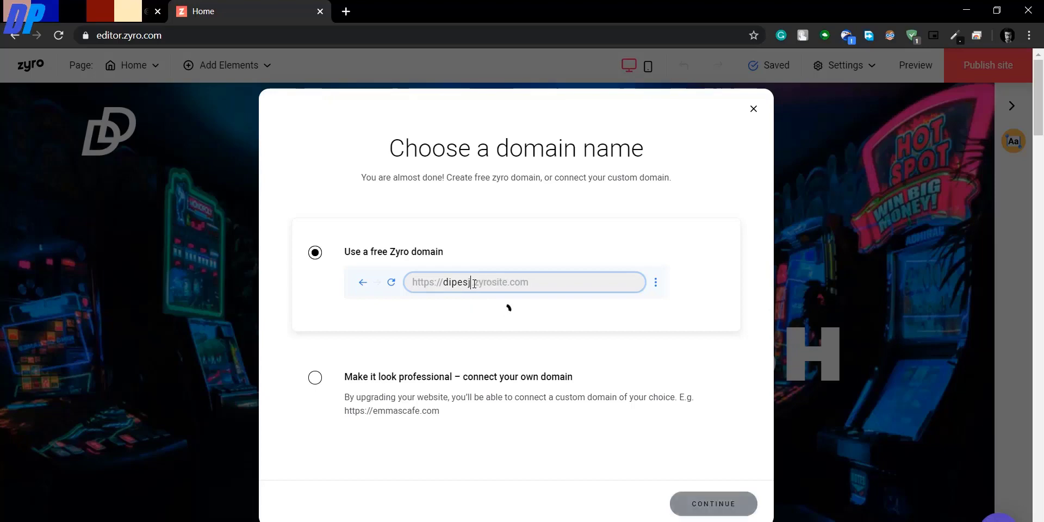
pyautogui.write('hpal')
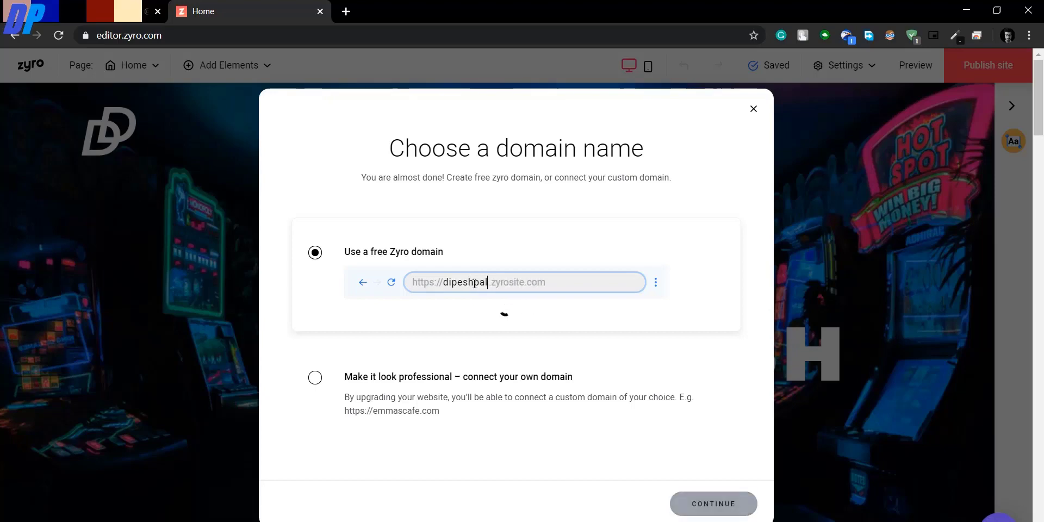
pyautogui.write('official')
pyautogui.click(718, 505)
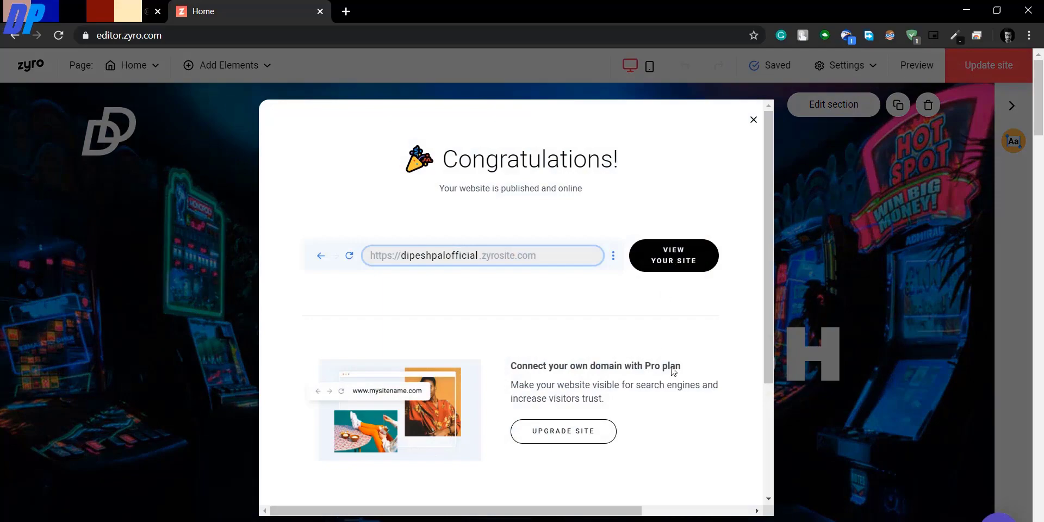
# Step: Open the published website and examine its address and home page from top to bottom
pyautogui.click(689, 259)
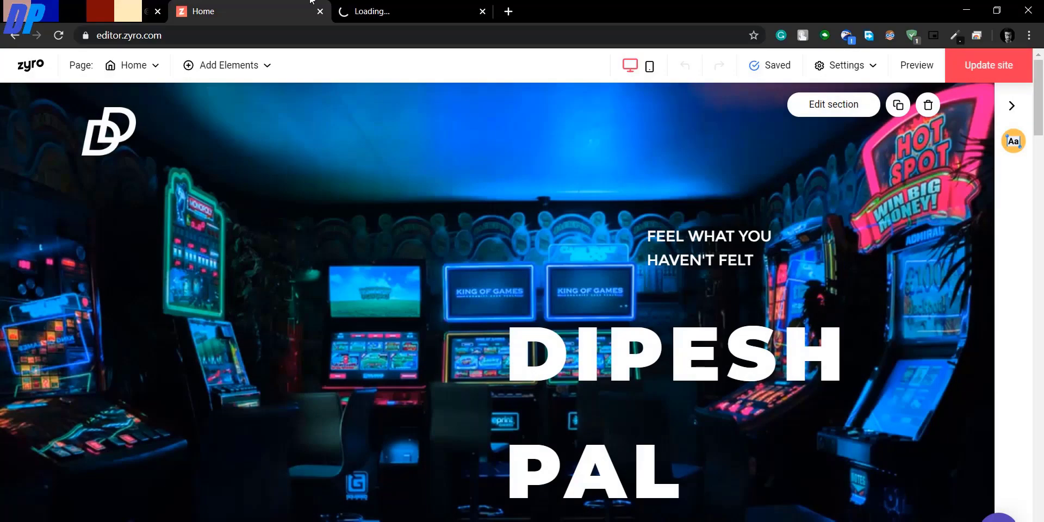
pyautogui.click(413, 11)
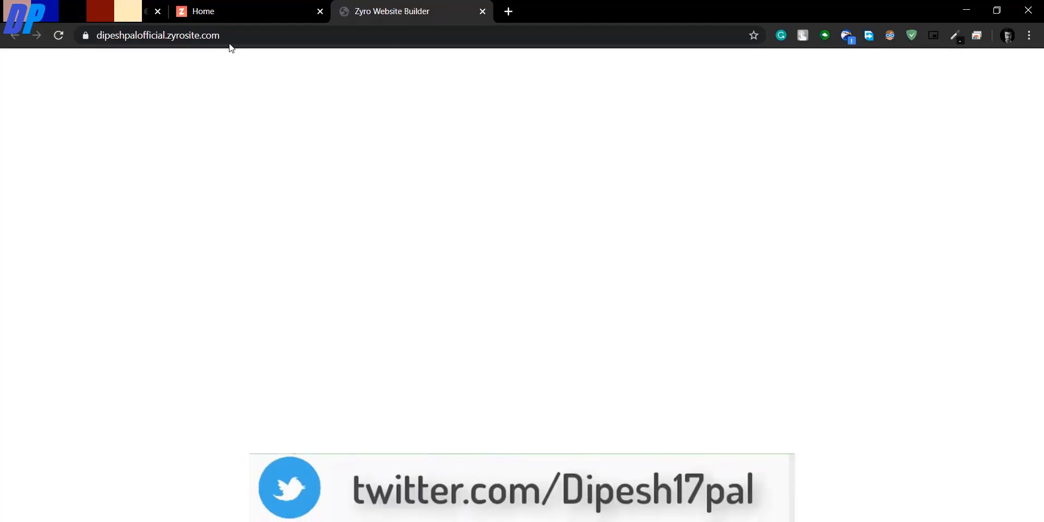
pyautogui.click(228, 35)
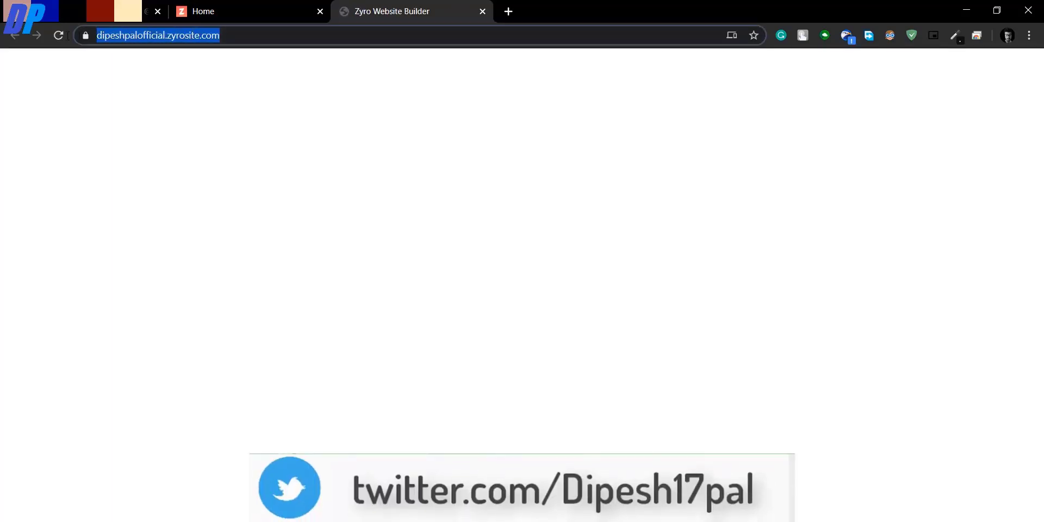
pyautogui.click(229, 35)
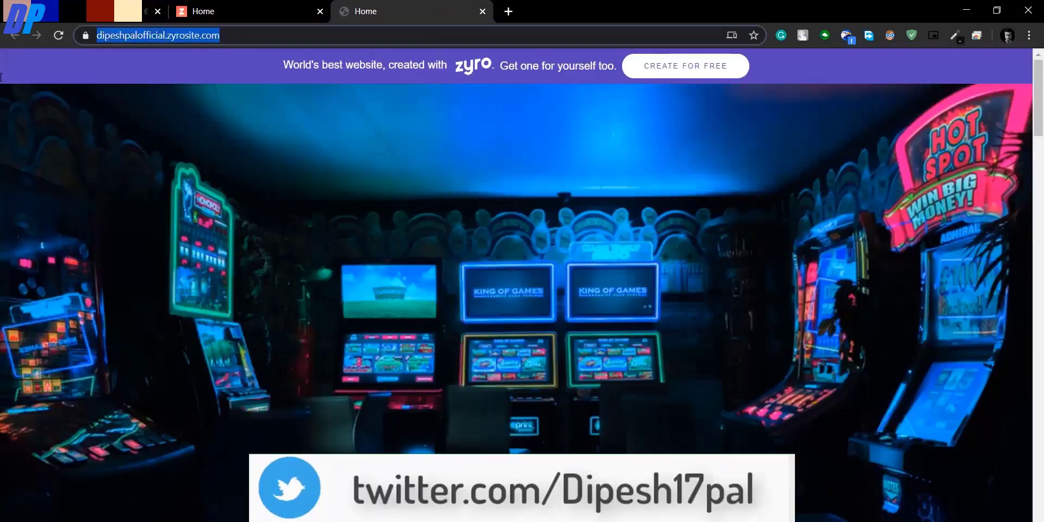
pyautogui.scroll(-15, 526, 308)
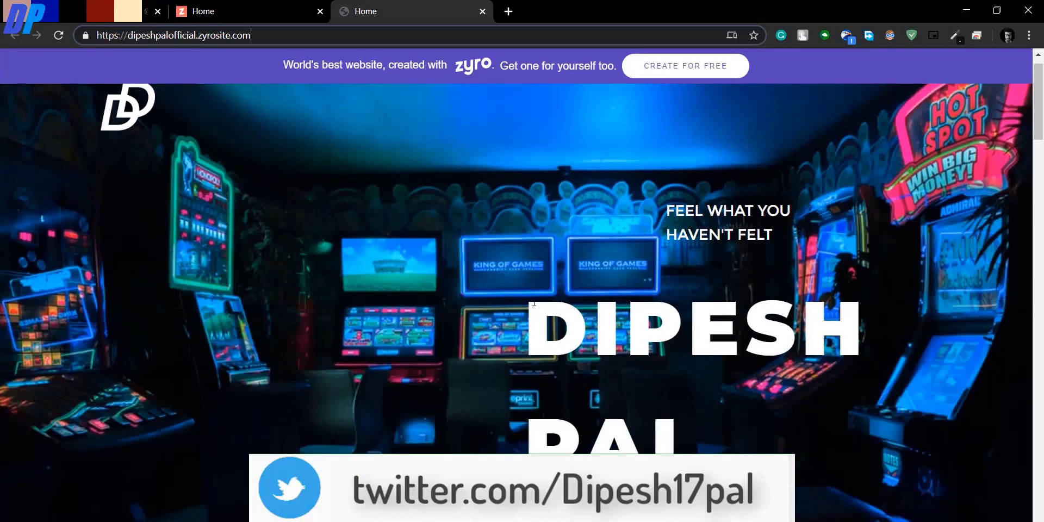
pyautogui.scroll(-5, 526, 307)
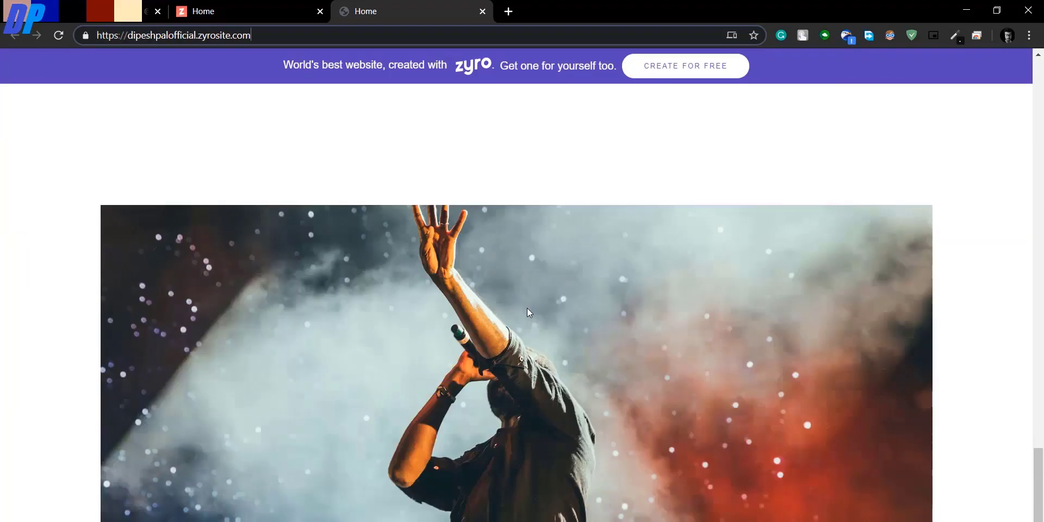
pyautogui.scroll(10, 527, 309)
pyautogui.scroll(8, 524, 307)
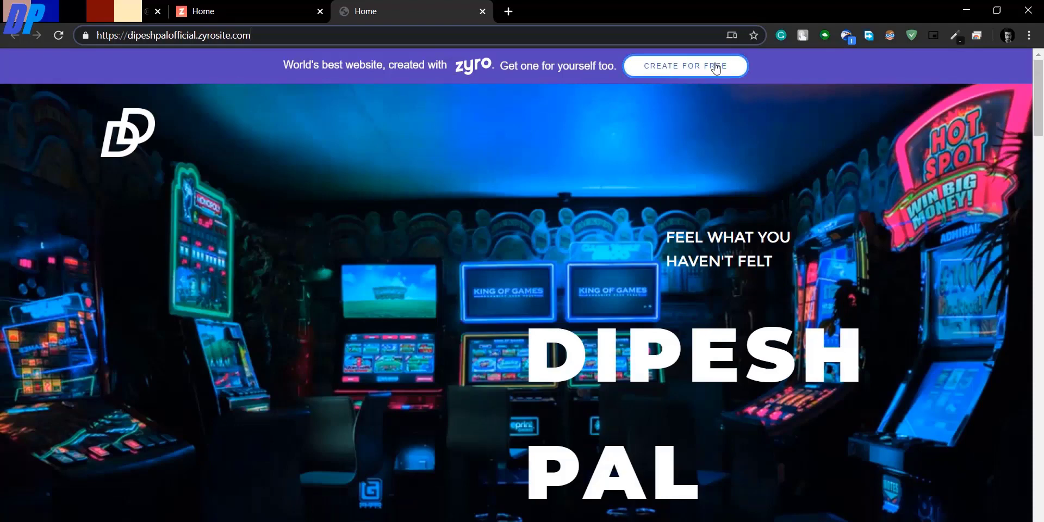
# Step: Return to the site editor, go to the payment plans, and choose the Basic plan at $1.39 per month
pyautogui.click(228, 5)
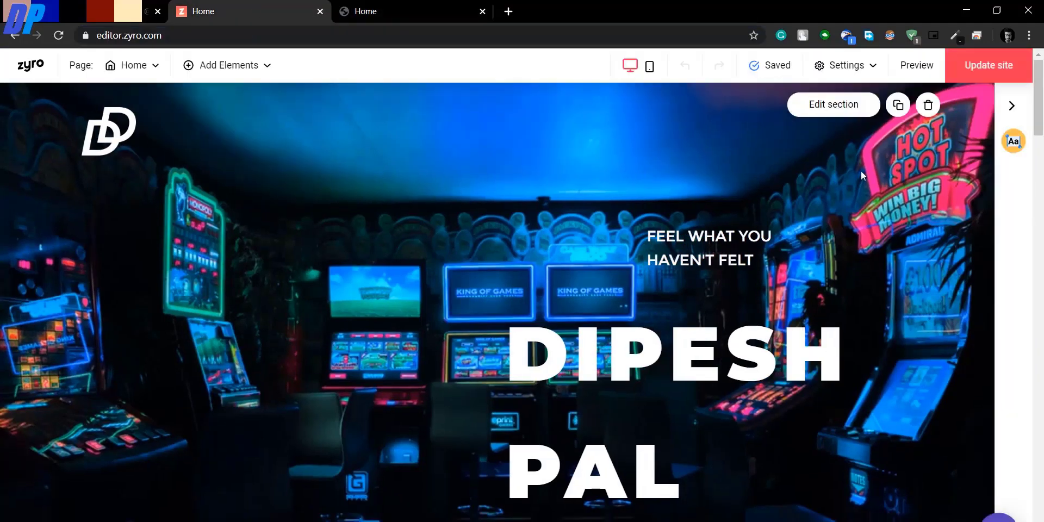
pyautogui.click(976, 71)
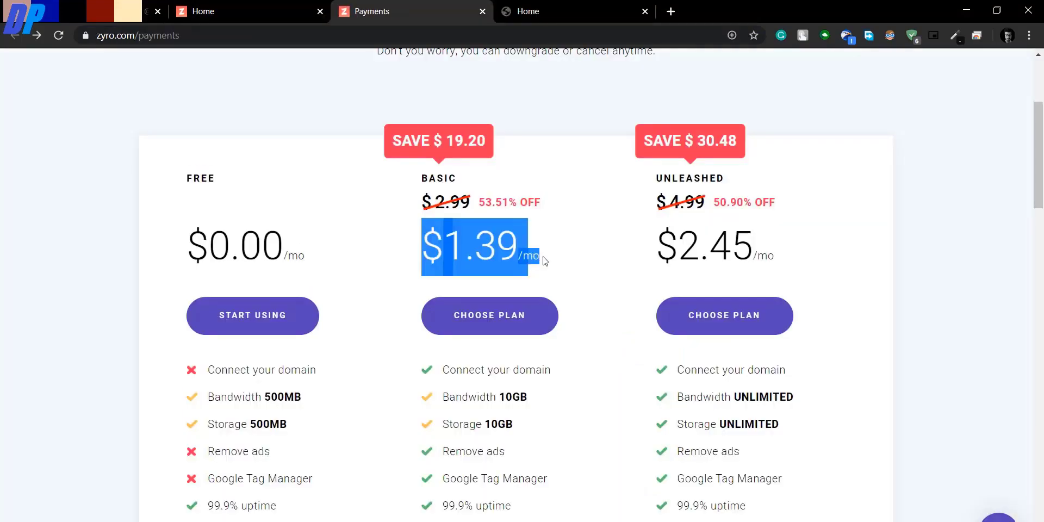
pyautogui.click(551, 259)
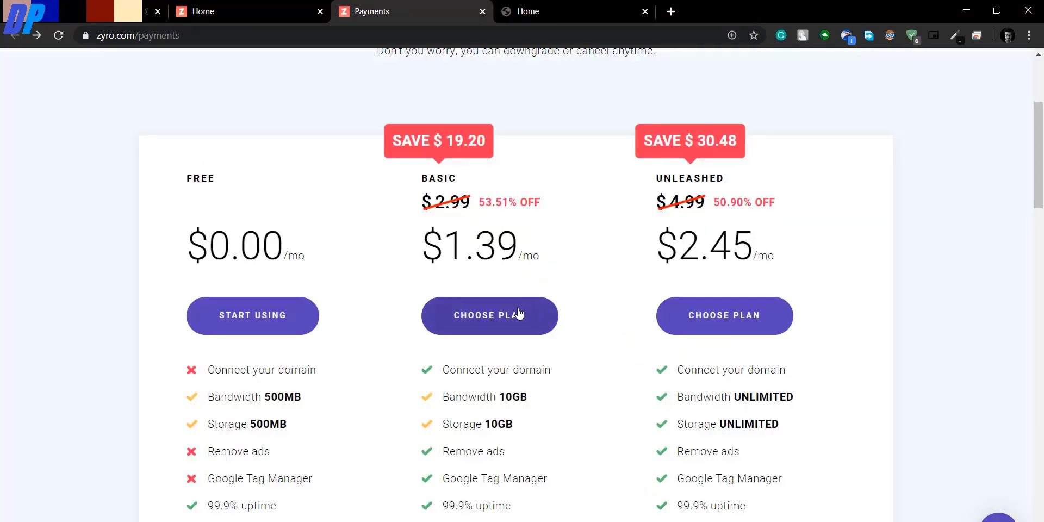
pyautogui.click(517, 317)
pyautogui.click(539, 9)
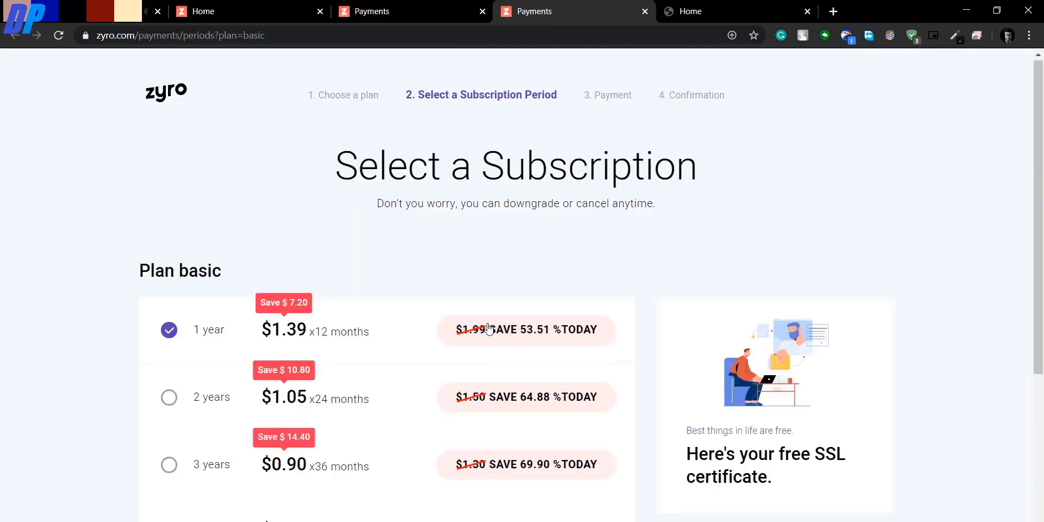
# Step: Review the Basic plan's subscription periods, continue with 1 year, and choose card as the payment method
pyautogui.scroll(-4, 506, 326)
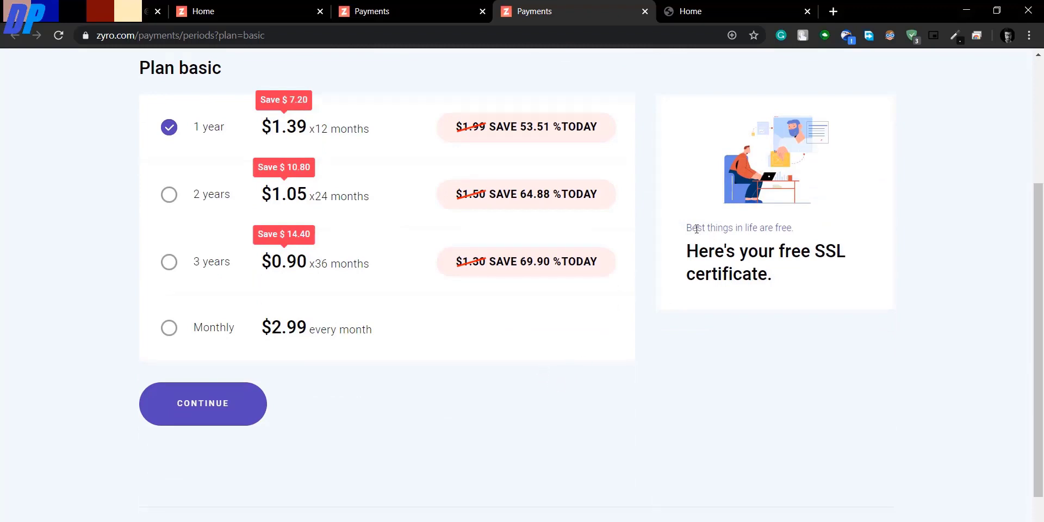
pyautogui.scroll(2, 536, 376)
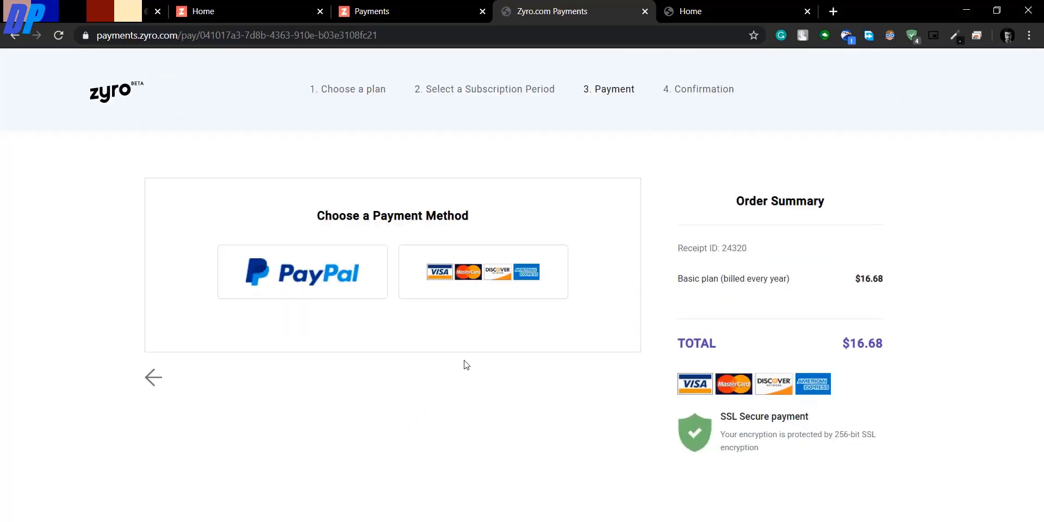
pyautogui.click(475, 281)
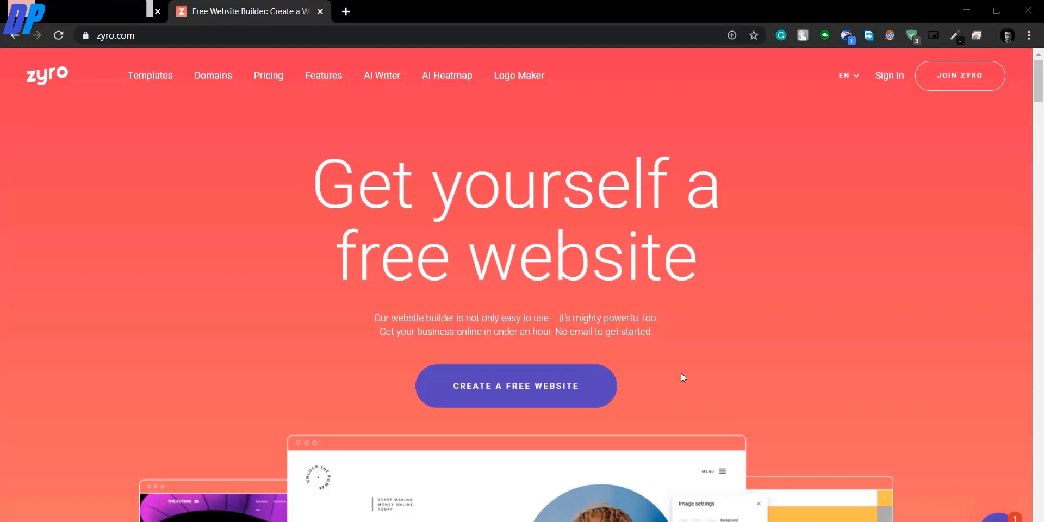
# Step: Show the Zyro website's address and browse its free website templates
pyautogui.click(163, 35)
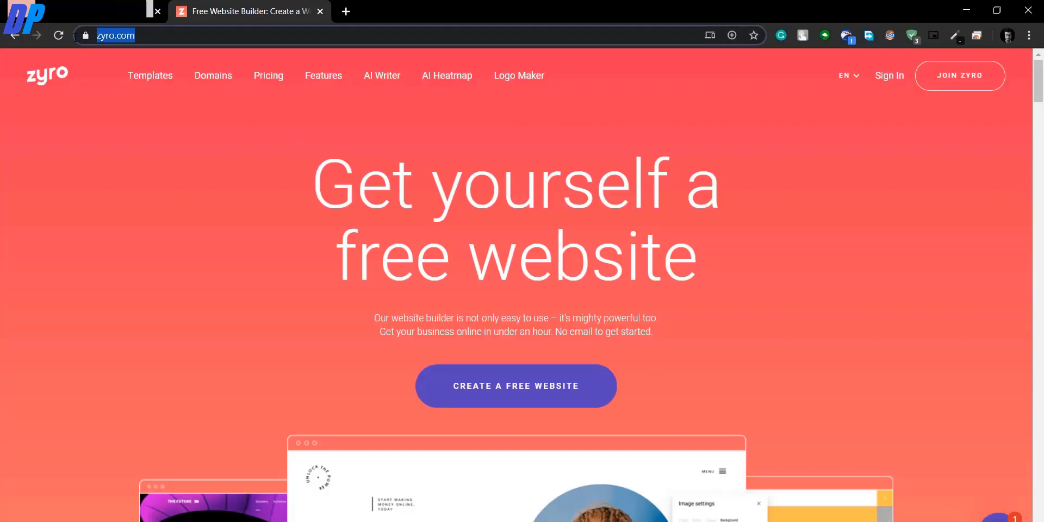
pyautogui.click(163, 35)
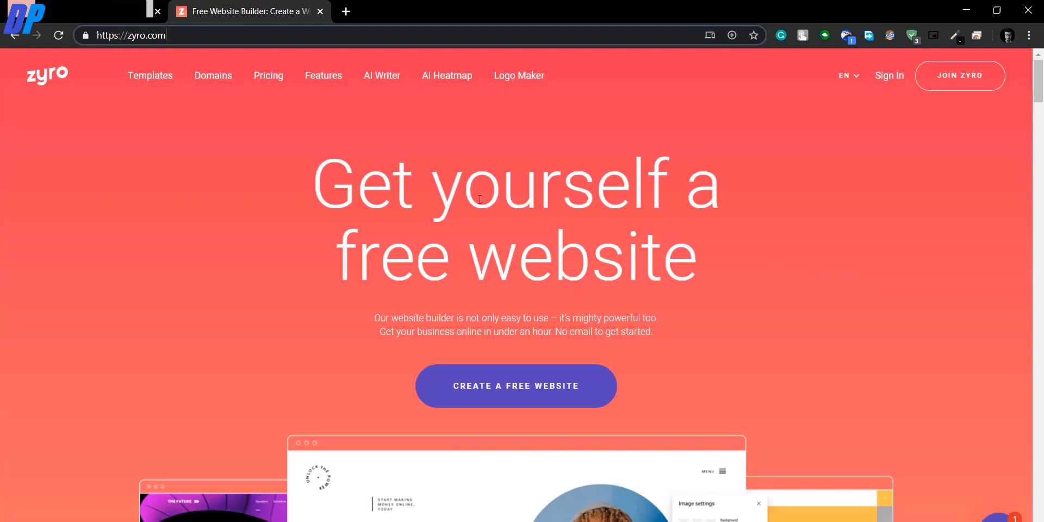
pyautogui.click(161, 81)
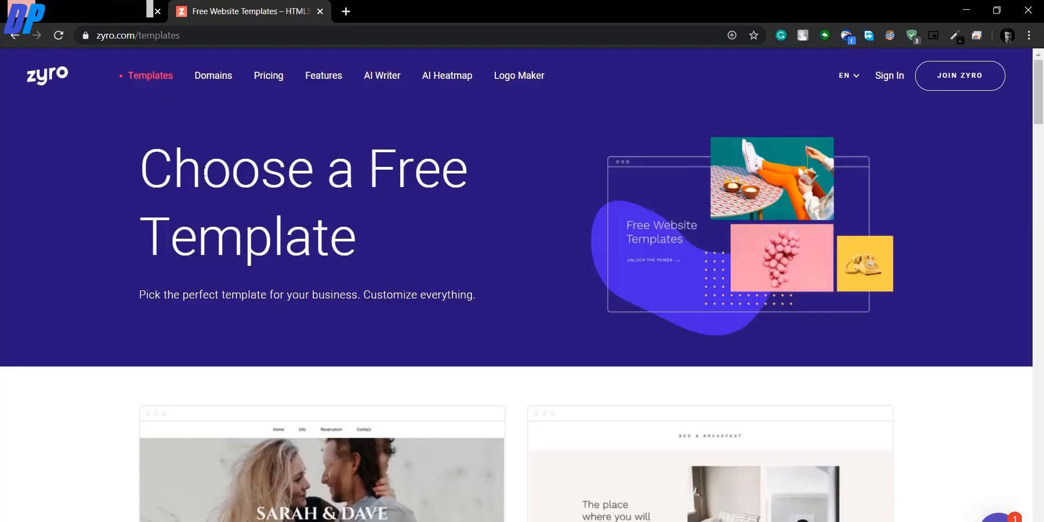
pyautogui.scroll(-5, 562, 273)
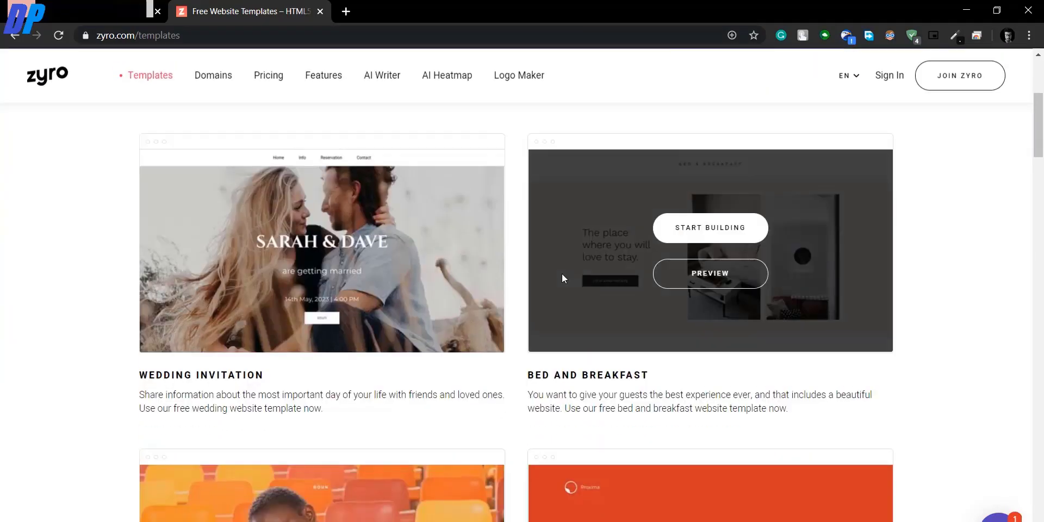